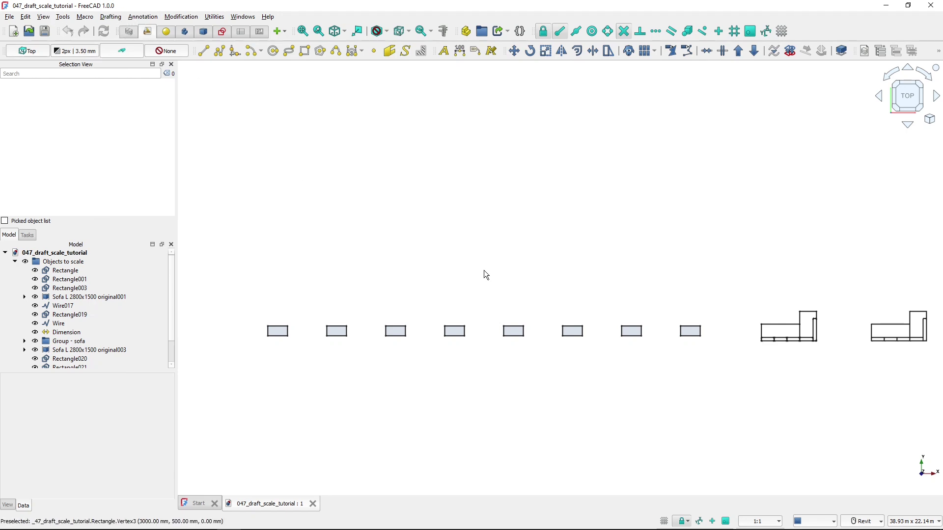
Start the Scale command on the leftmost rectangle in the row, Rectangle022, and snap the base point to its lower-left corner
{"action": "scroll", "coordinate": [324, 344], "scroll_direction": "up", "scroll_amount": 3}
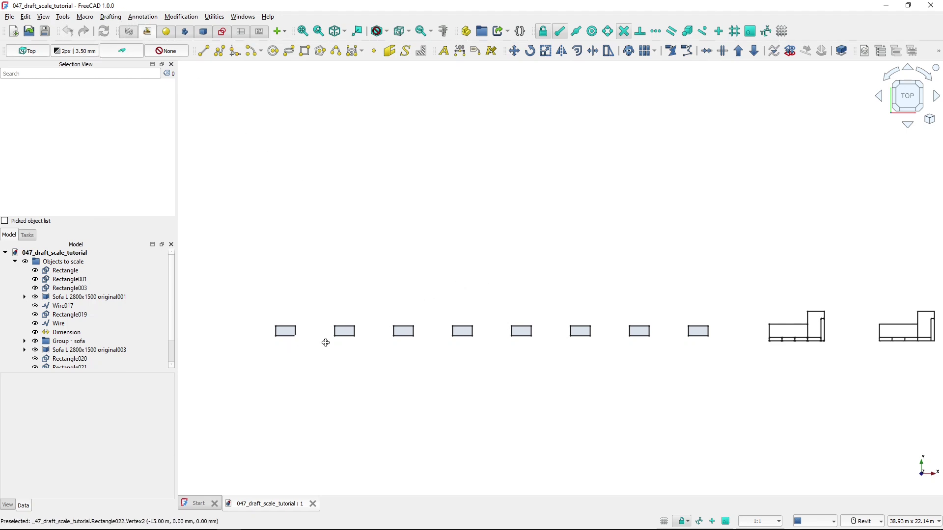
{"action": "scroll", "coordinate": [450, 317], "scroll_direction": "up", "scroll_amount": 5}
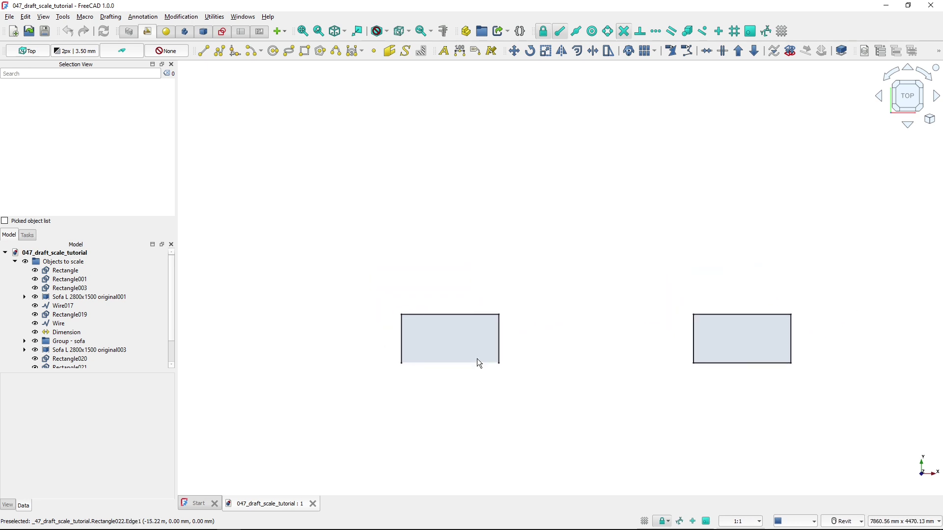
{"action": "left_click", "coordinate": [466, 348]}
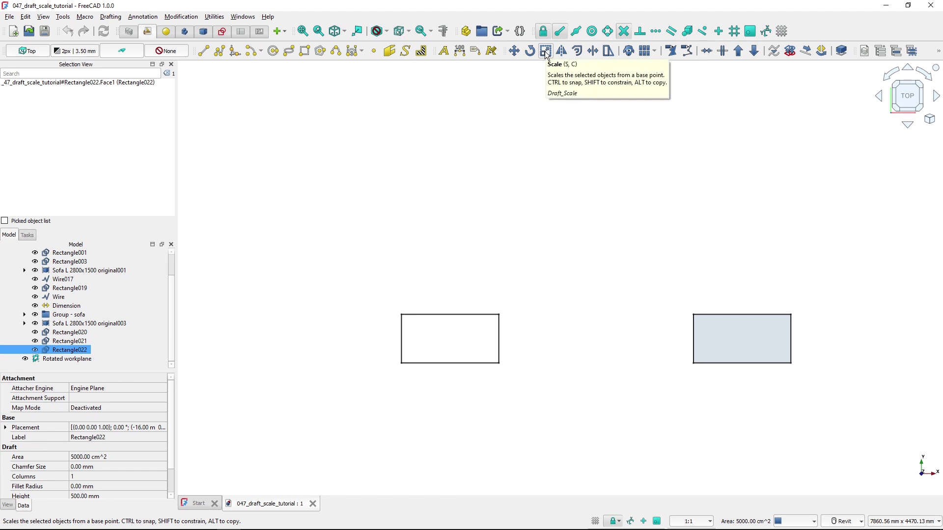
{"action": "left_click", "coordinate": [507, 188]}
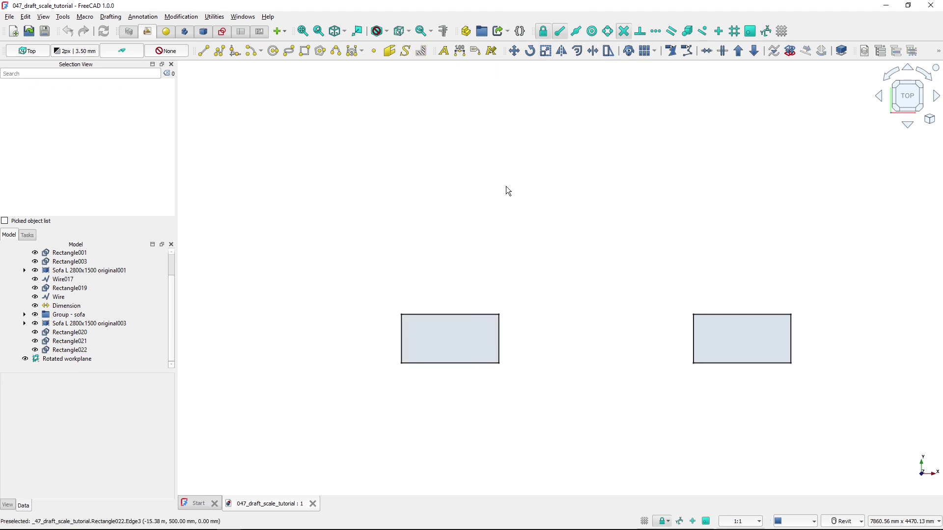
{"action": "left_click", "coordinate": [546, 51]}
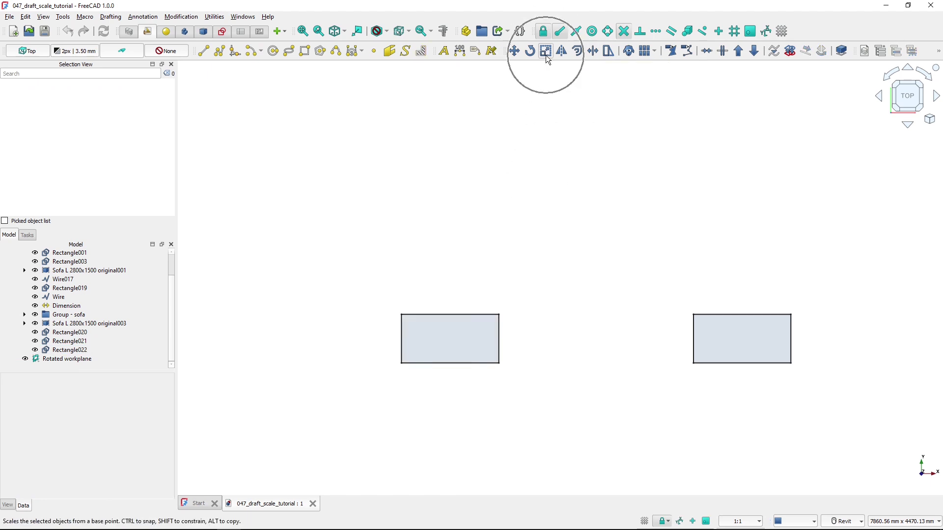
{"action": "left_click", "coordinate": [441, 335]}
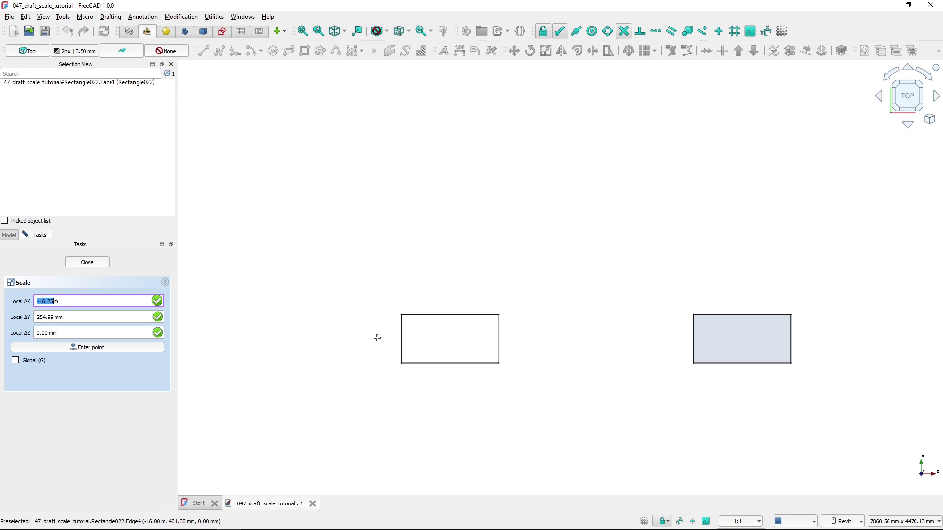
{"action": "key", "text": "x"}
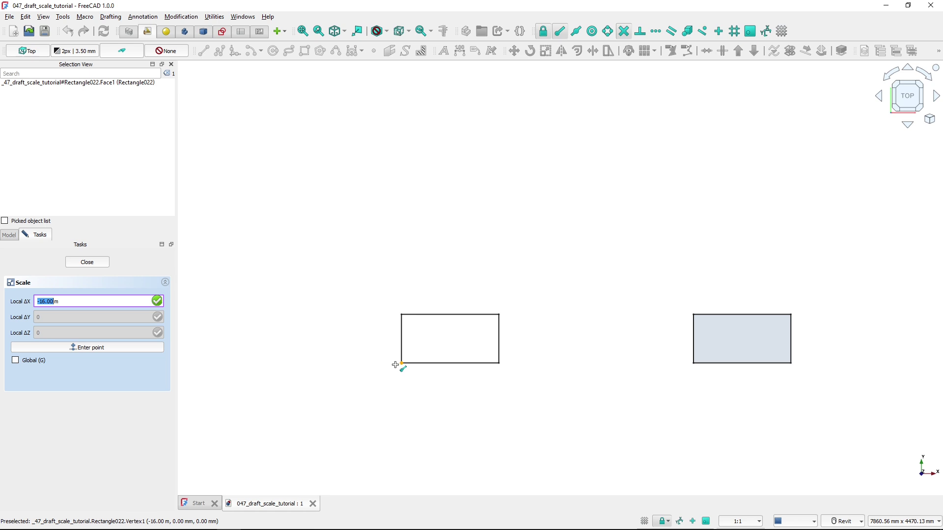
{"action": "key", "text": "x"}
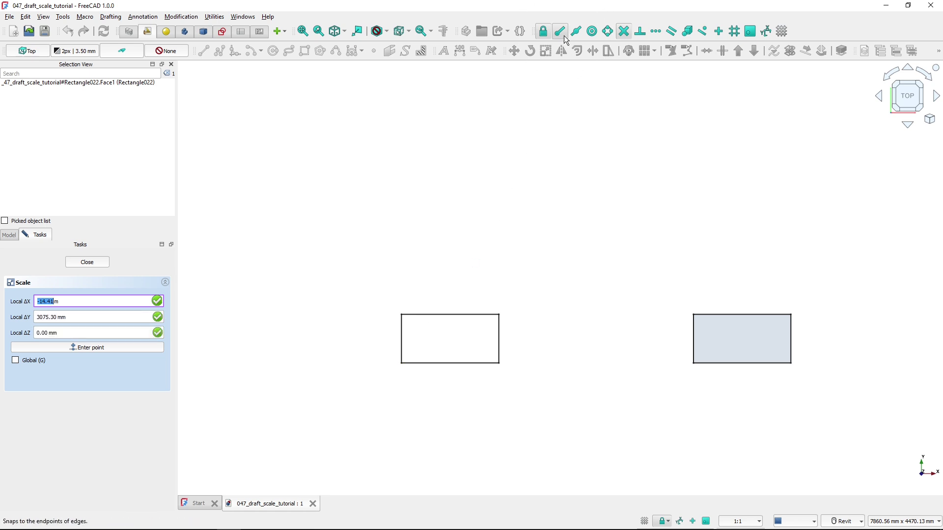
{"action": "key", "text": "x"}
{"action": "key", "text": "x"}
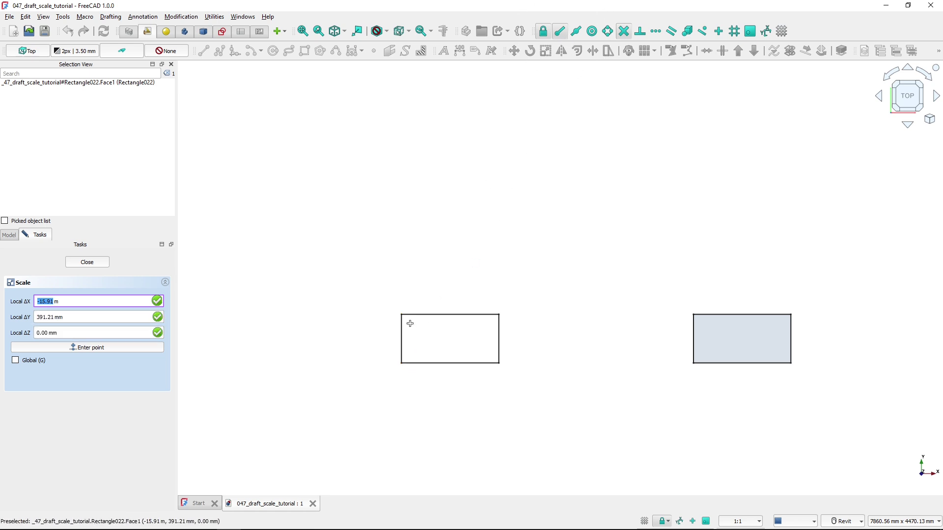
{"action": "key", "text": "x"}
{"action": "key", "text": "x"}
{"action": "key", "text": "ctrl"}
{"action": "key", "text": "x"}
{"action": "left_click", "coordinate": [402, 364]}
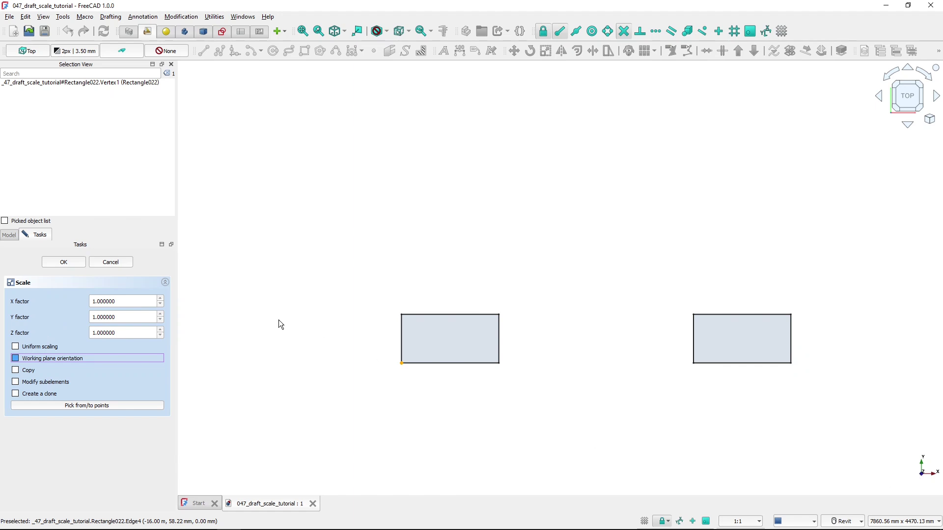
Set the X factor to 2, apply the scaling to Rectangle022 and clear the selection
{"action": "left_click_drag", "start_coordinate": [121, 302], "coordinate": [75, 302]}
{"action": "type", "text": "2"}
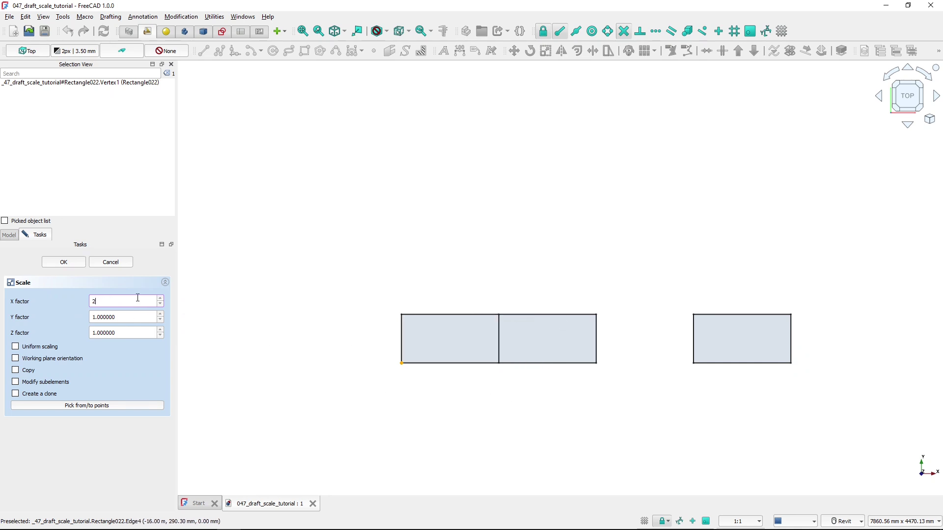
{"action": "left_click", "coordinate": [67, 263]}
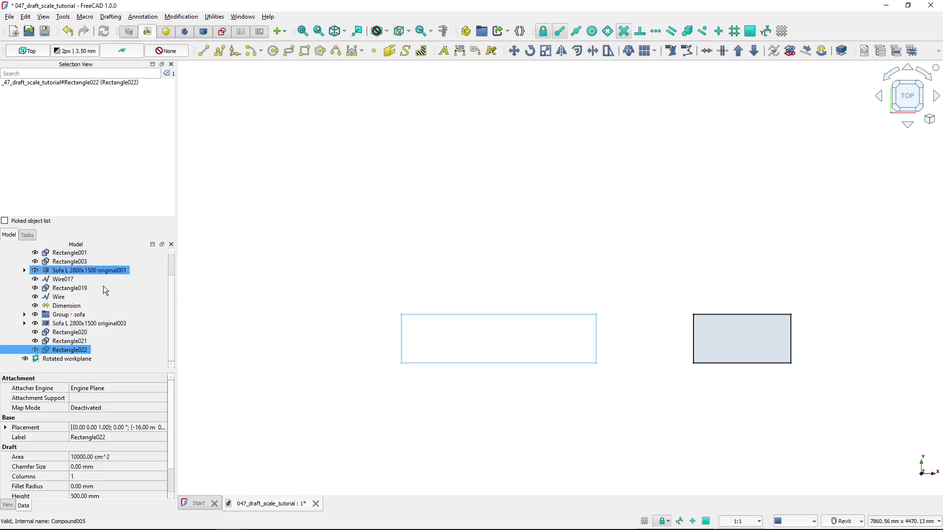
{"action": "left_click", "coordinate": [411, 376]}
{"action": "left_click", "coordinate": [459, 335]}
{"action": "left_click", "coordinate": [459, 335]}
Scale Rectangle021 from its lower-left corner with a Y factor of 2, keeping the X and Z factors at 1
{"action": "middle_click_drag", "start_coordinate": [668, 330], "coordinate": [478, 332]}
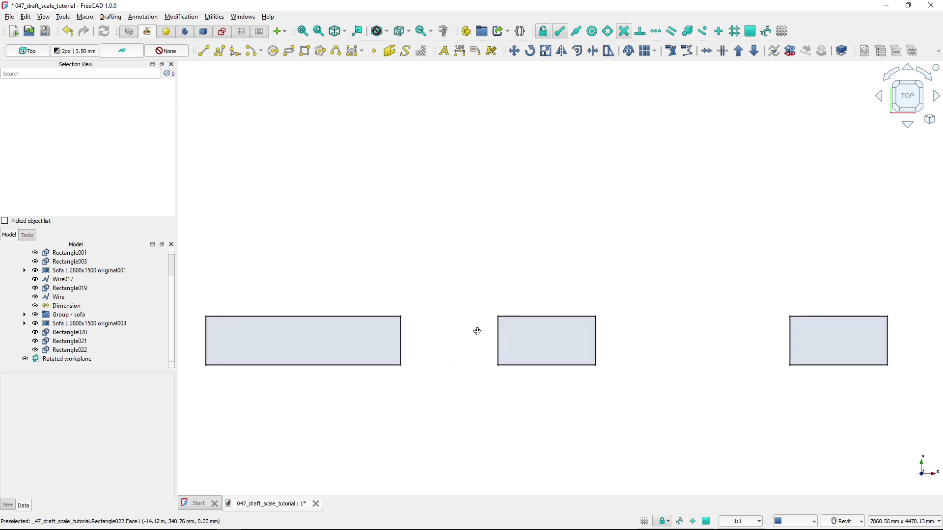
{"action": "left_click", "coordinate": [539, 344]}
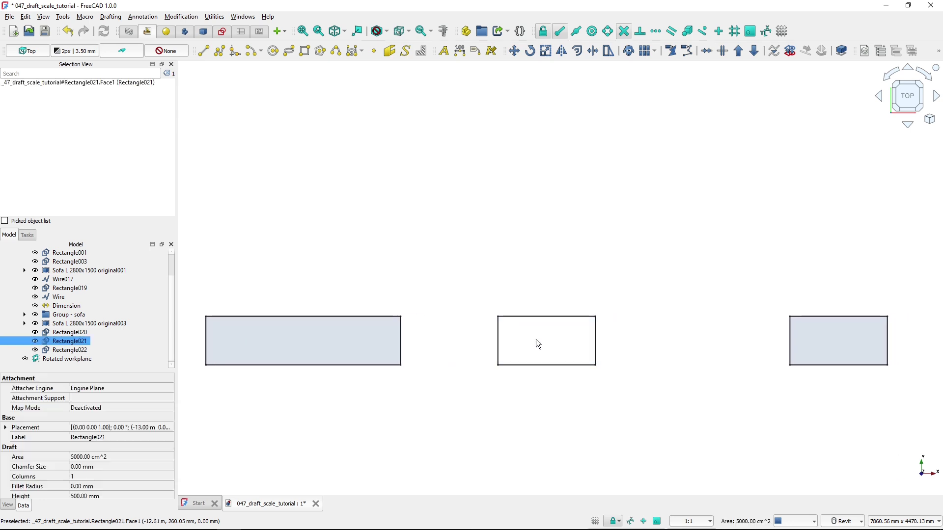
{"action": "left_click", "coordinate": [542, 55]}
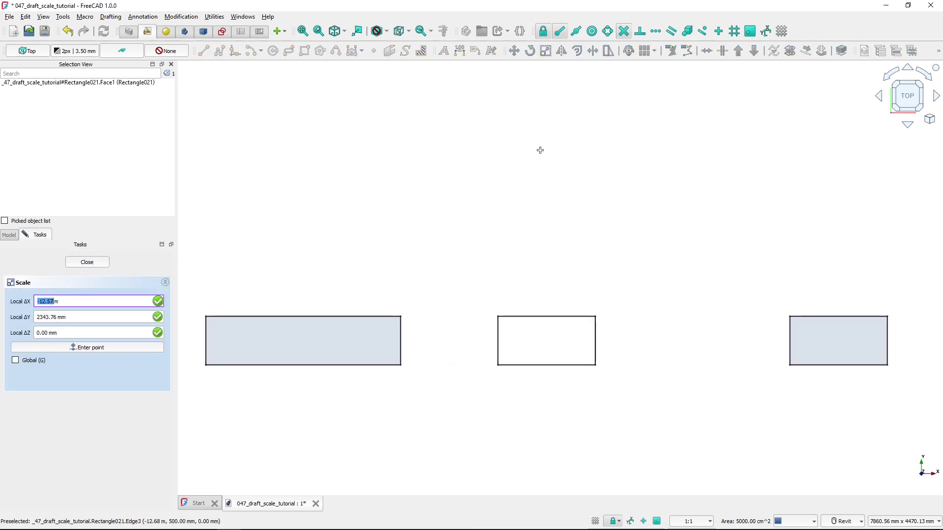
{"action": "key", "text": "shift"}
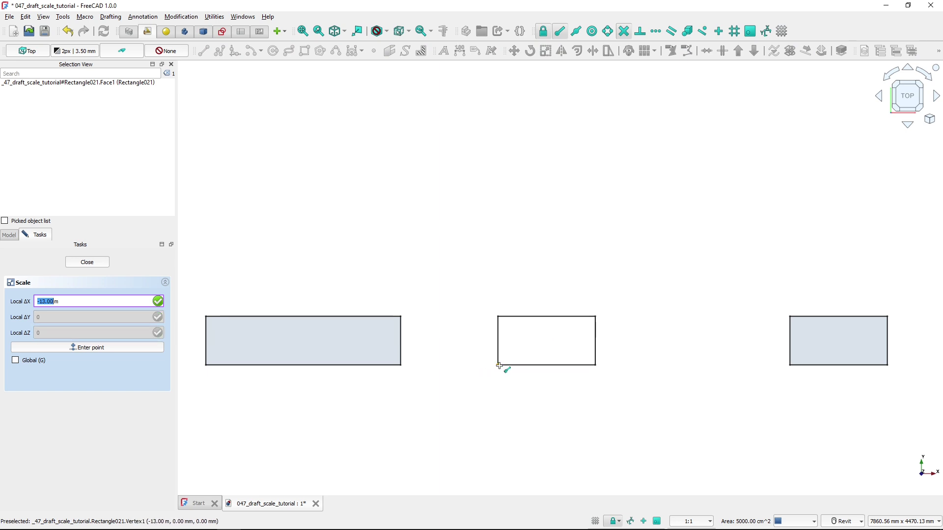
{"action": "left_click", "coordinate": [500, 366]}
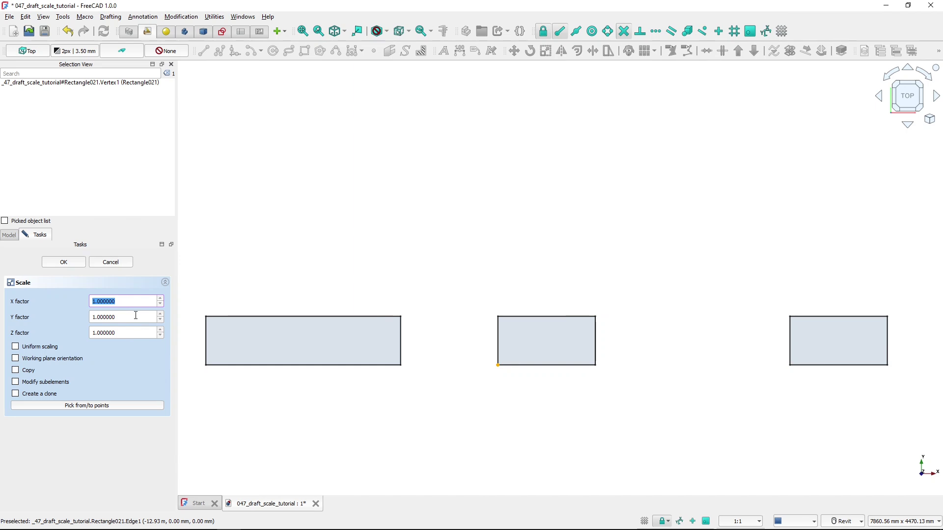
{"action": "left_click_drag", "start_coordinate": [136, 316], "coordinate": [72, 313]}
{"action": "type", "text": "2"}
{"action": "left_click", "coordinate": [144, 335]}
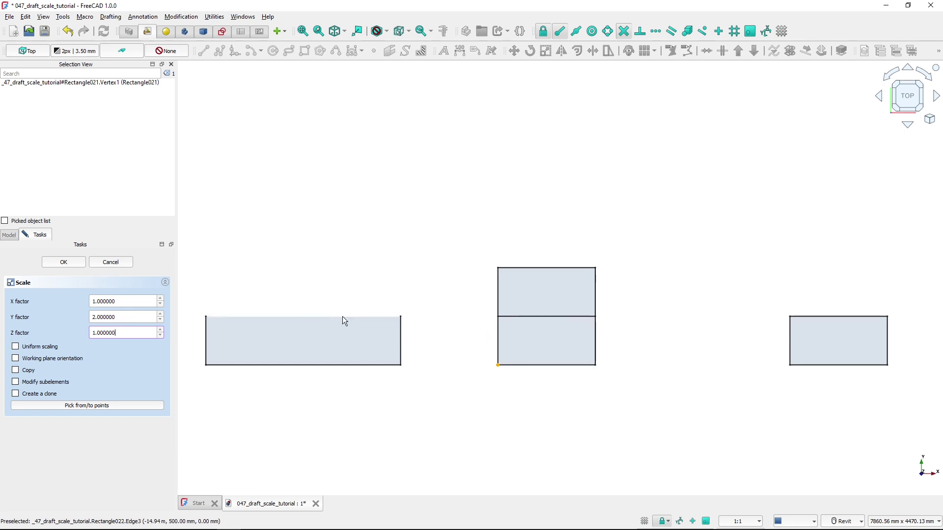
{"action": "left_click", "coordinate": [52, 266]}
{"action": "left_click", "coordinate": [471, 325]}
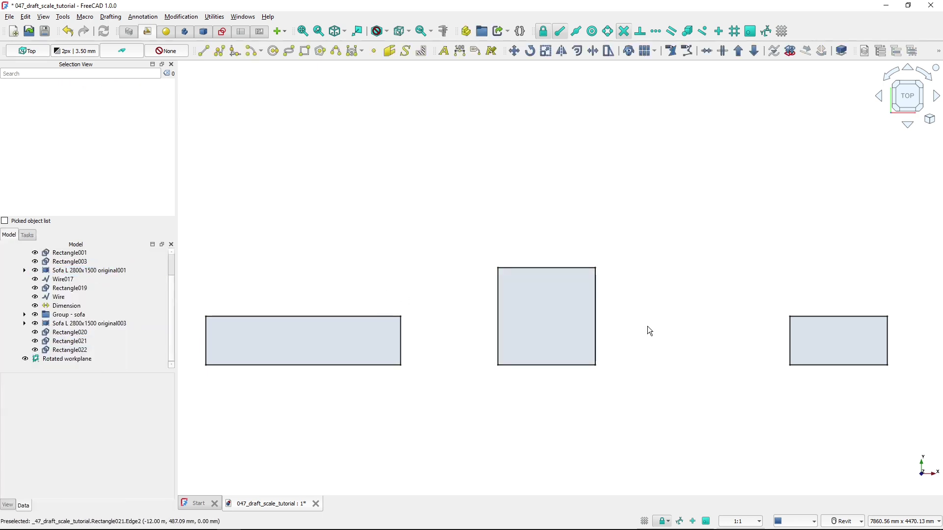
Scale Rectangle020 from its lower-left corner with uniform scaling enabled and a factor of 2
{"action": "middle_click_drag", "start_coordinate": [737, 322], "coordinate": [436, 310]}
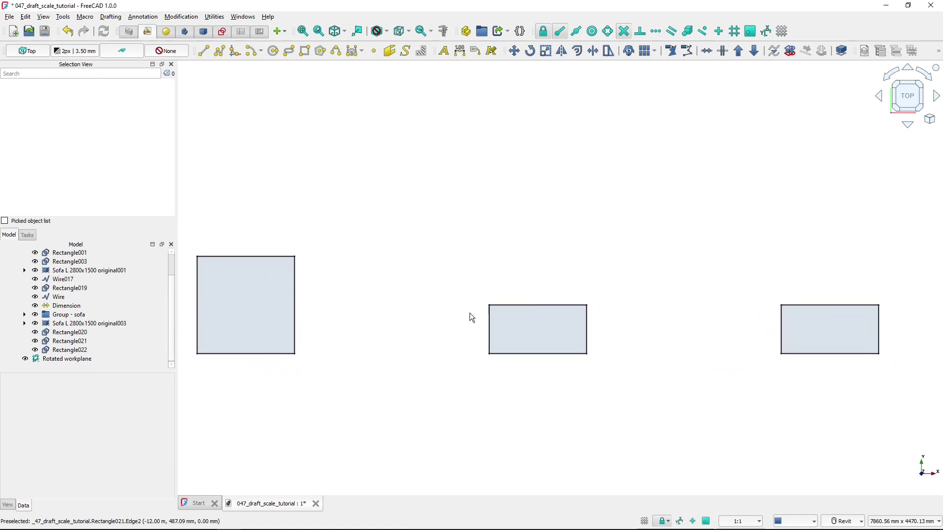
{"action": "left_click", "coordinate": [536, 333]}
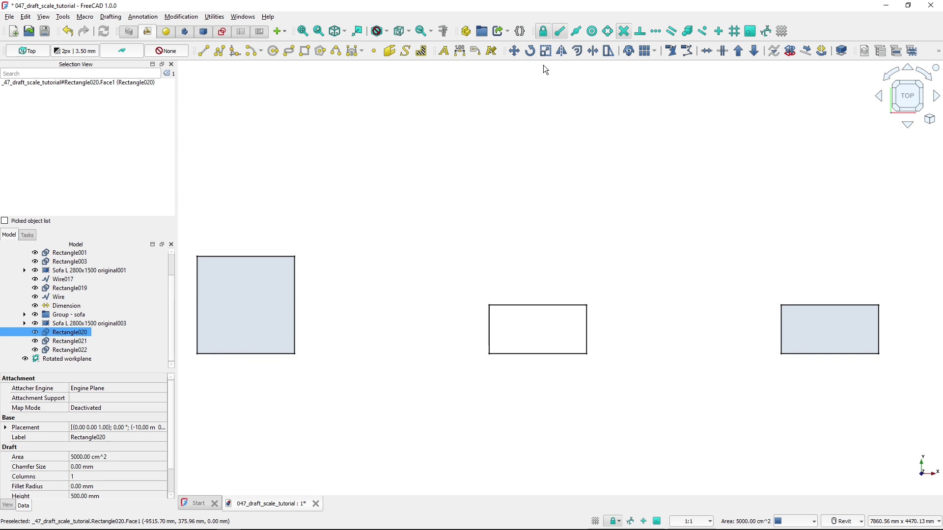
{"action": "left_click", "coordinate": [546, 51]}
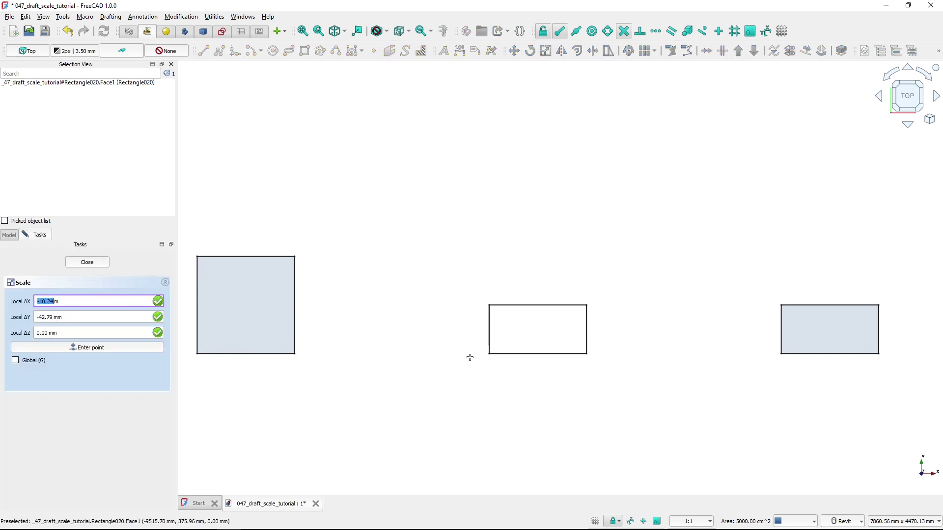
{"action": "left_click", "coordinate": [491, 356]}
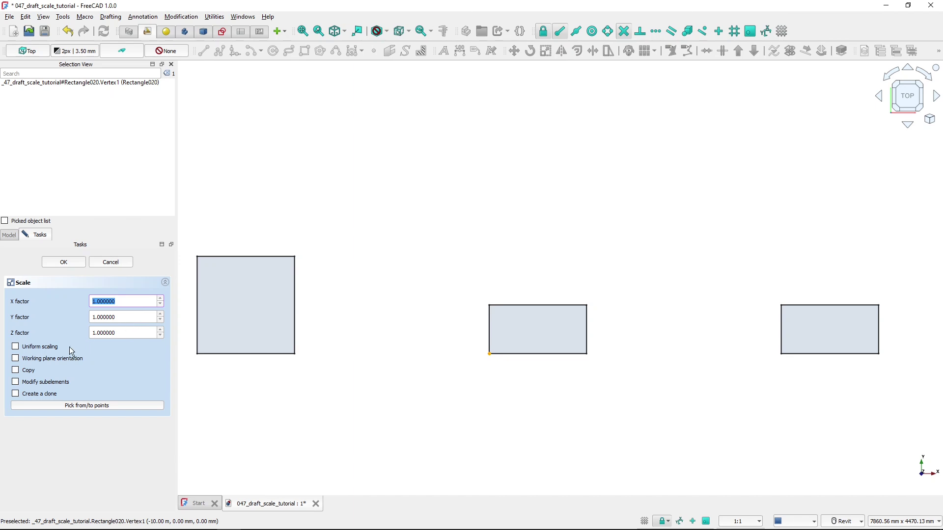
{"action": "left_click", "coordinate": [31, 351]}
{"action": "left_click", "coordinate": [18, 352]}
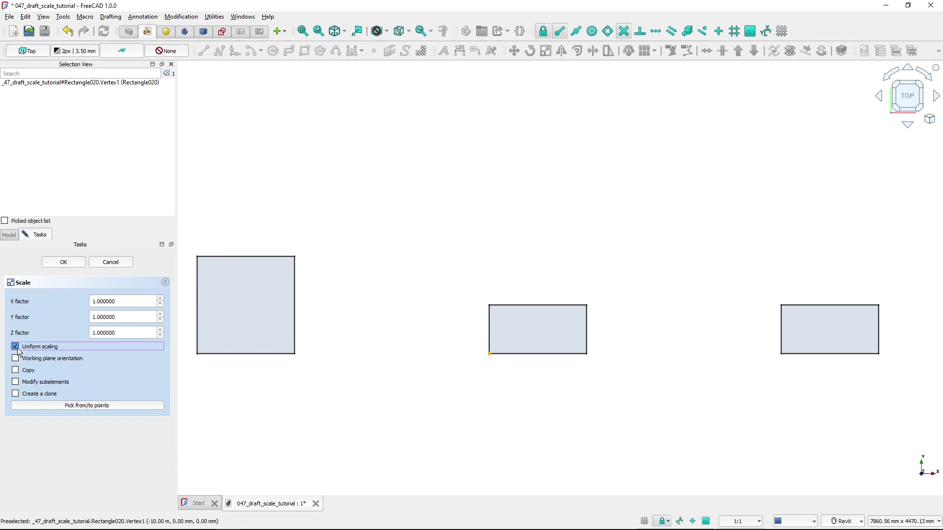
{"action": "triple_click", "coordinate": [127, 302]}
{"action": "type", "text": "2"}
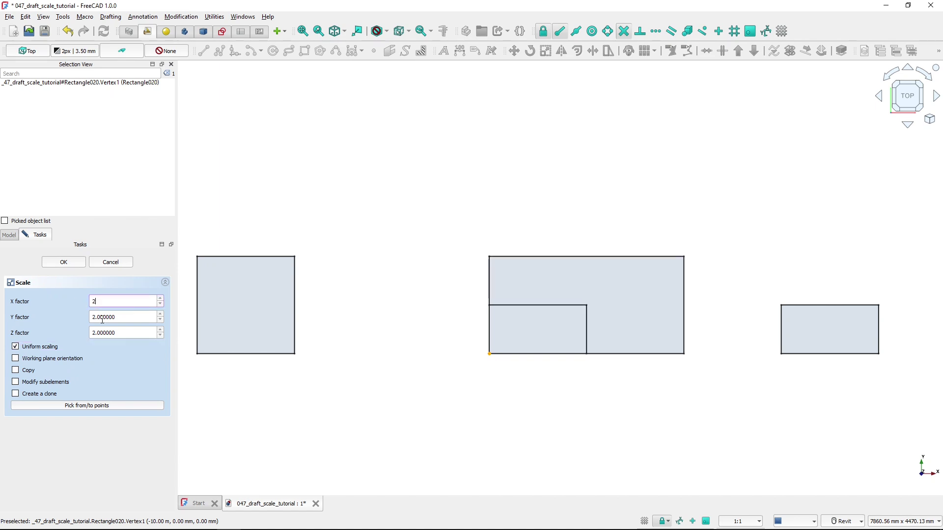
{"action": "key", "text": "ctrl"}
{"action": "left_click", "coordinate": [74, 260]}
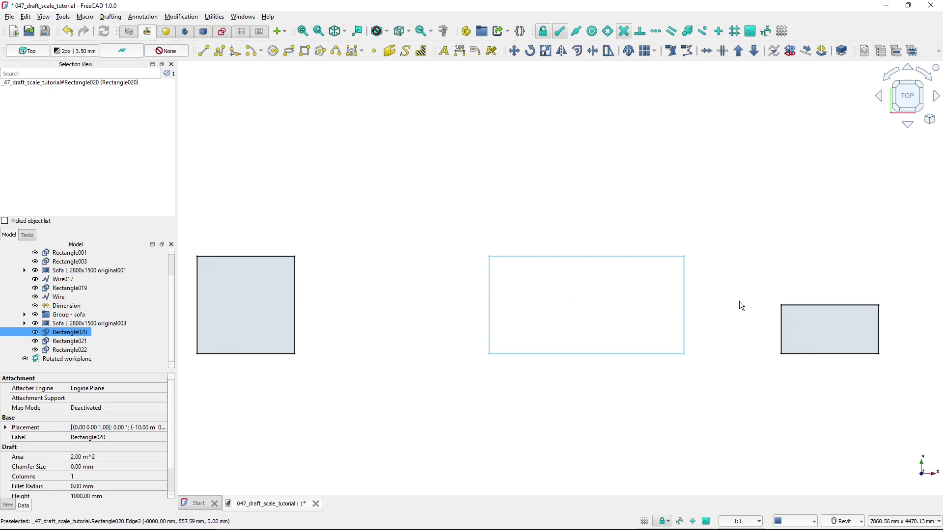
Scale Rectangle019 uniformly by a factor of 2, using its upper-left corner as the base point
{"action": "middle_click_drag", "start_coordinate": [744, 299], "coordinate": [448, 296]}
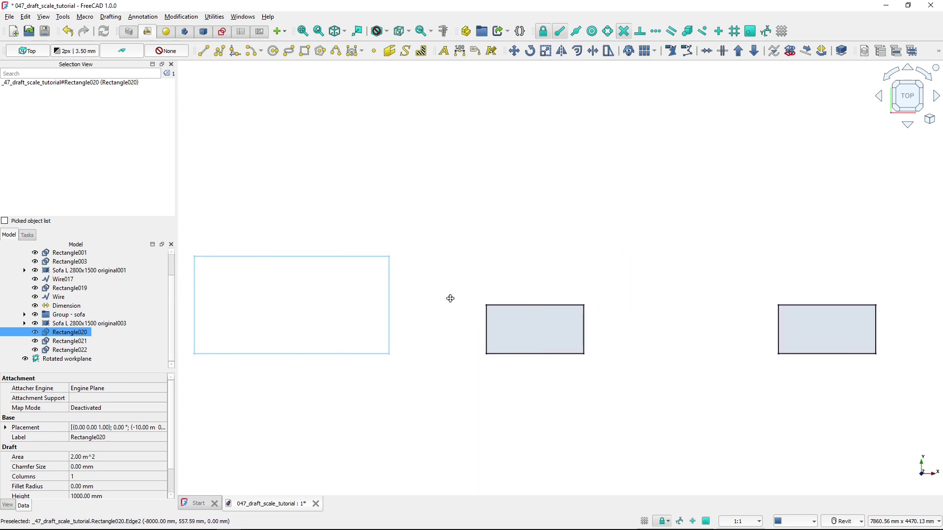
{"action": "left_click", "coordinate": [518, 335]}
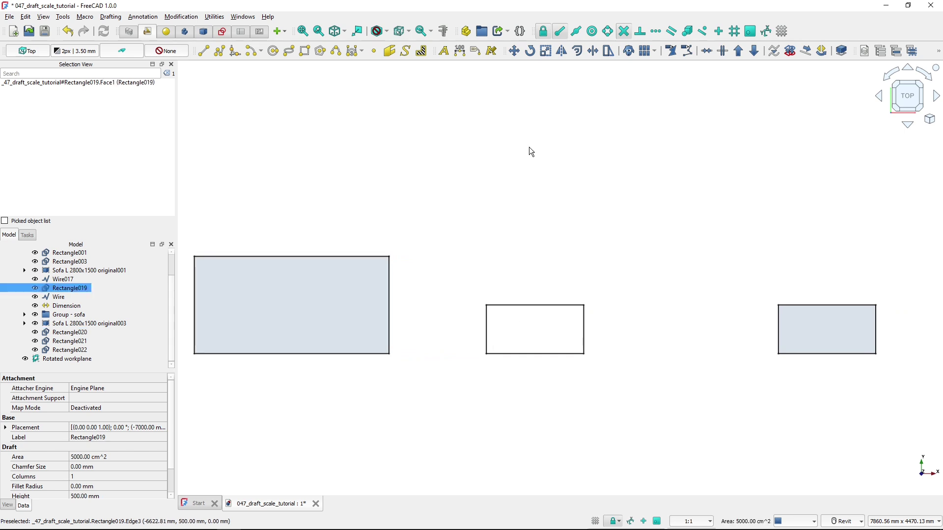
{"action": "left_click", "coordinate": [546, 51]}
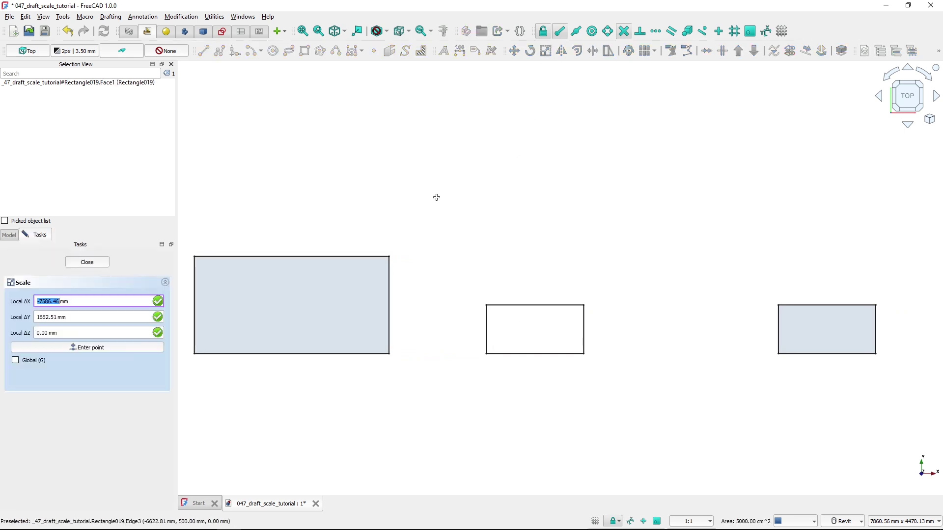
{"action": "key", "text": "x"}
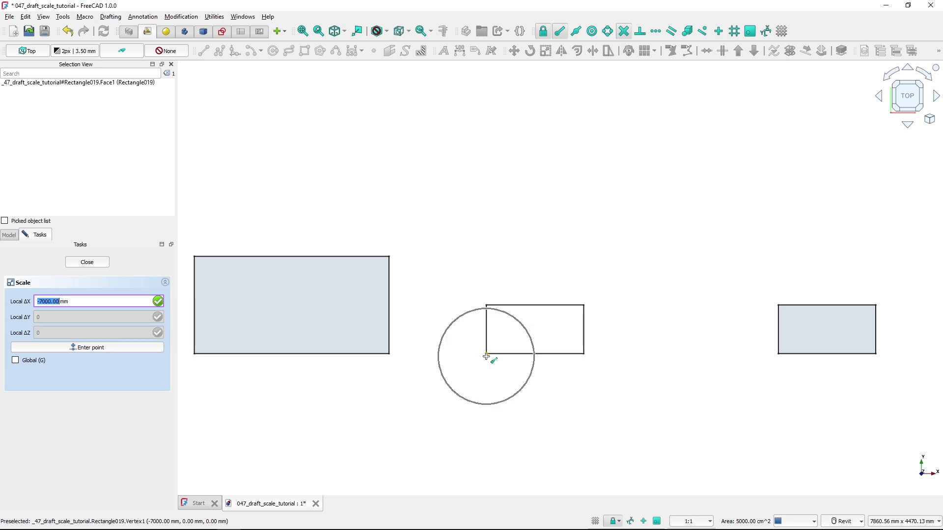
{"action": "key", "text": "x"}
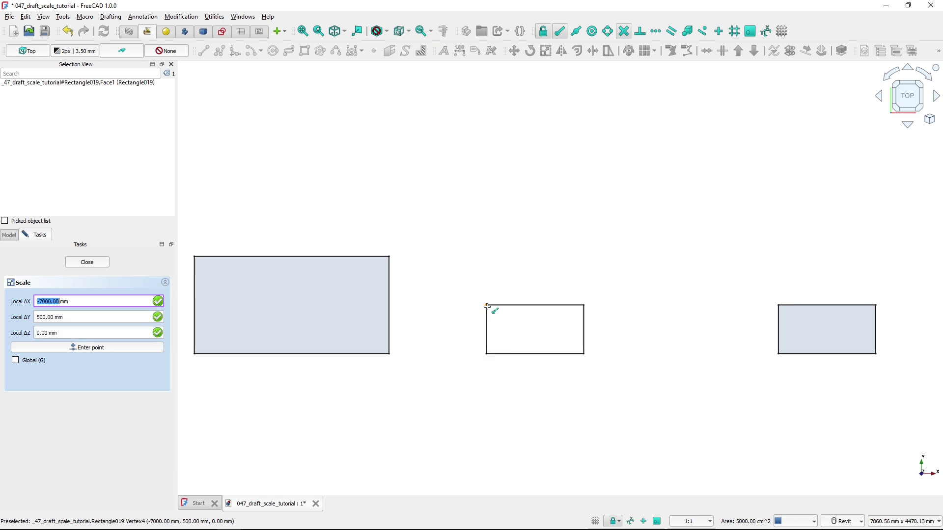
{"action": "left_click", "coordinate": [488, 307]}
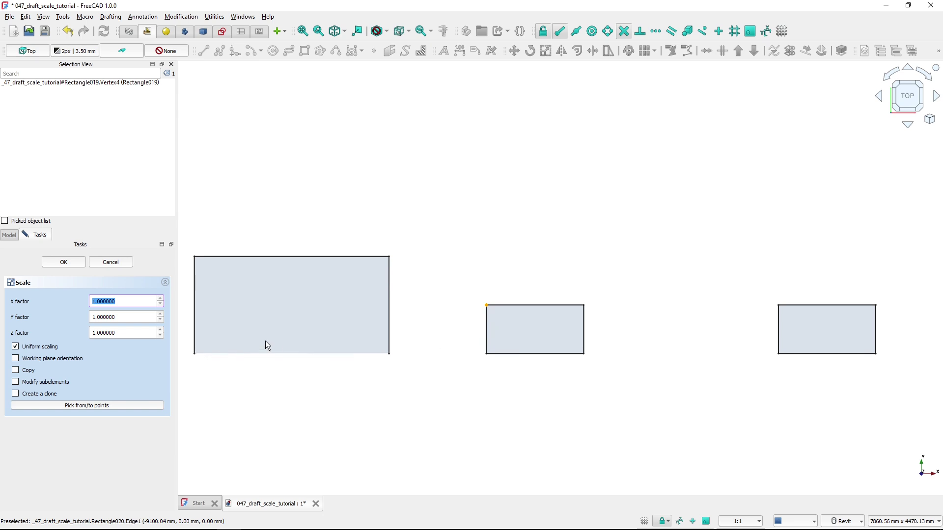
{"action": "triple_click", "coordinate": [122, 301]}
{"action": "type", "text": "2"}
{"action": "left_click", "coordinate": [135, 317]}
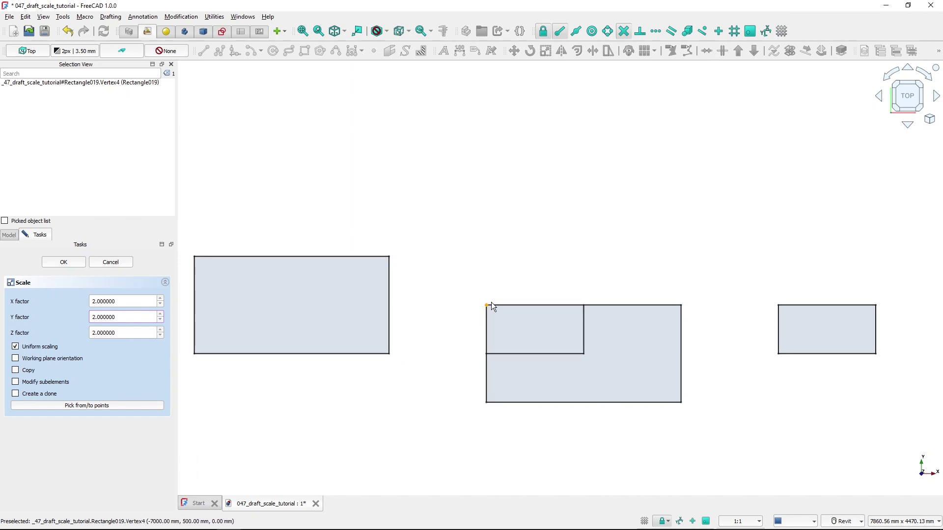
{"action": "left_click", "coordinate": [64, 263]}
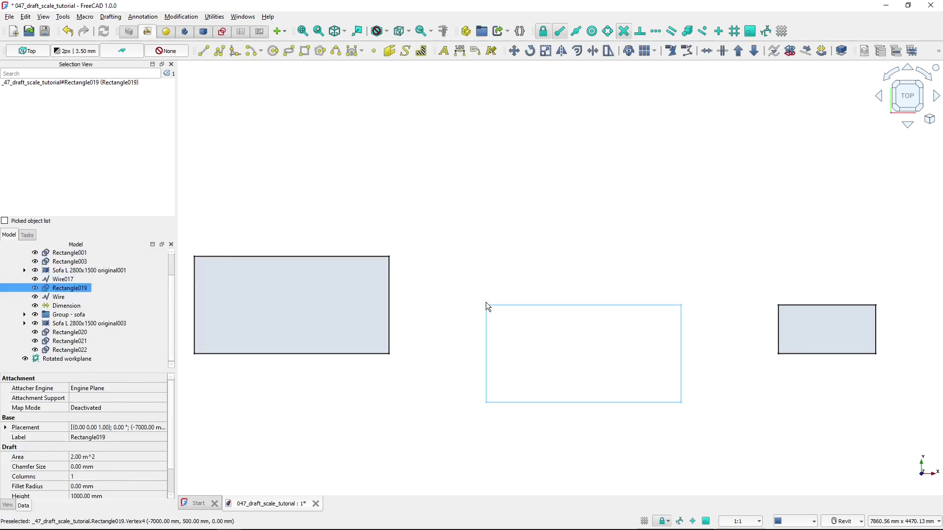
Scale Rectangle003 uniformly by a factor of 0.5, using its lower-left corner as the base point
{"action": "middle_click_drag", "start_coordinate": [670, 296], "coordinate": [444, 290]}
{"action": "left_click", "coordinate": [556, 329]}
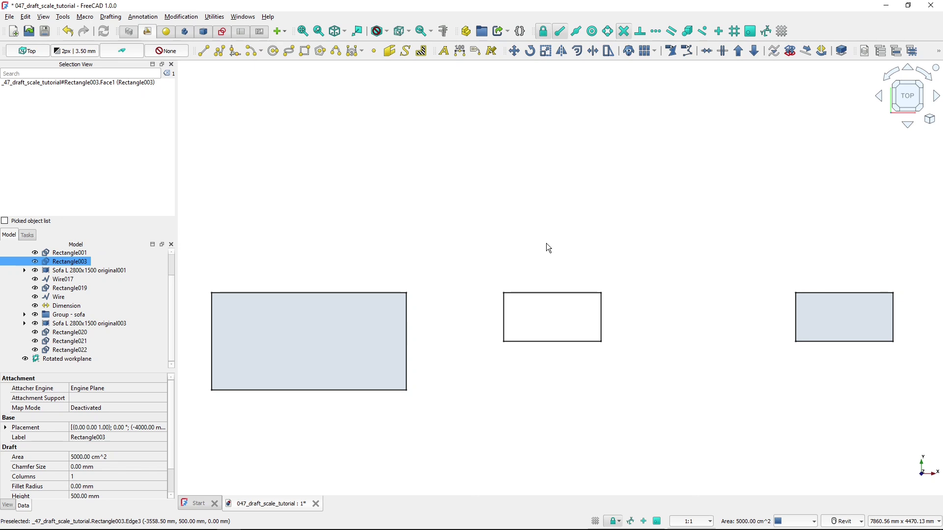
{"action": "left_click", "coordinate": [546, 51]}
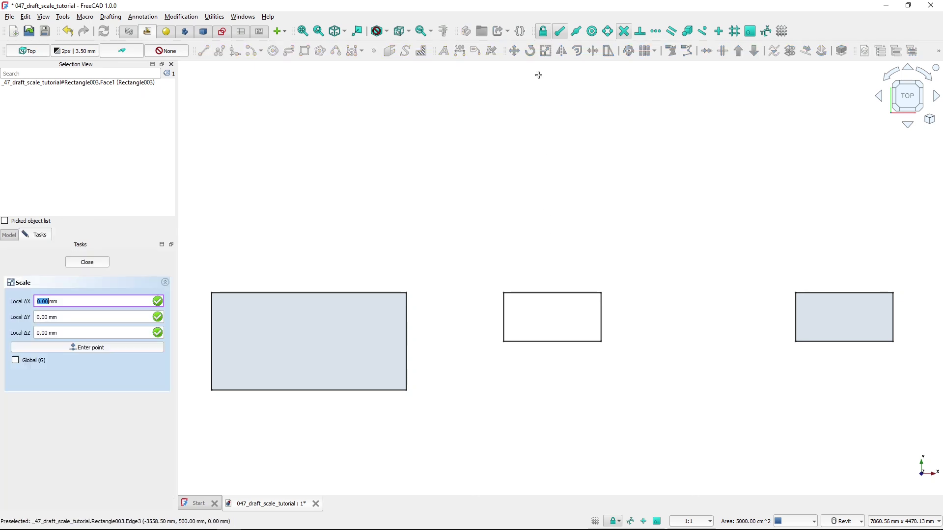
{"action": "left_click", "coordinate": [504, 342]}
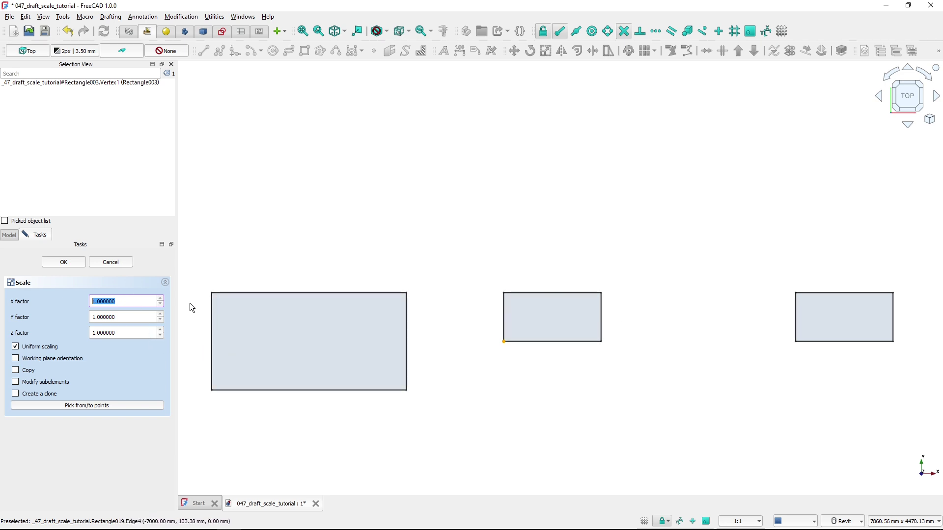
{"action": "type", "text": "0"}
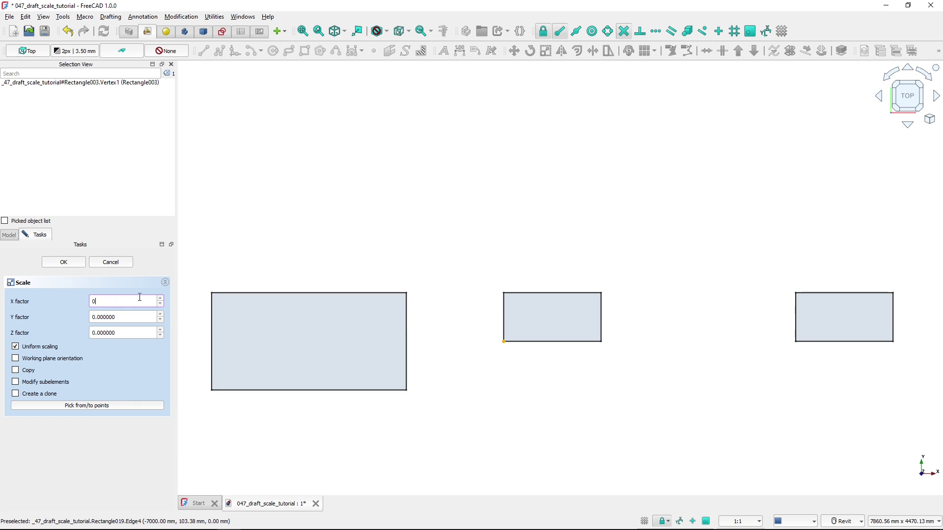
{"action": "type", "text": ".5"}
{"action": "key", "text": "Tab"}
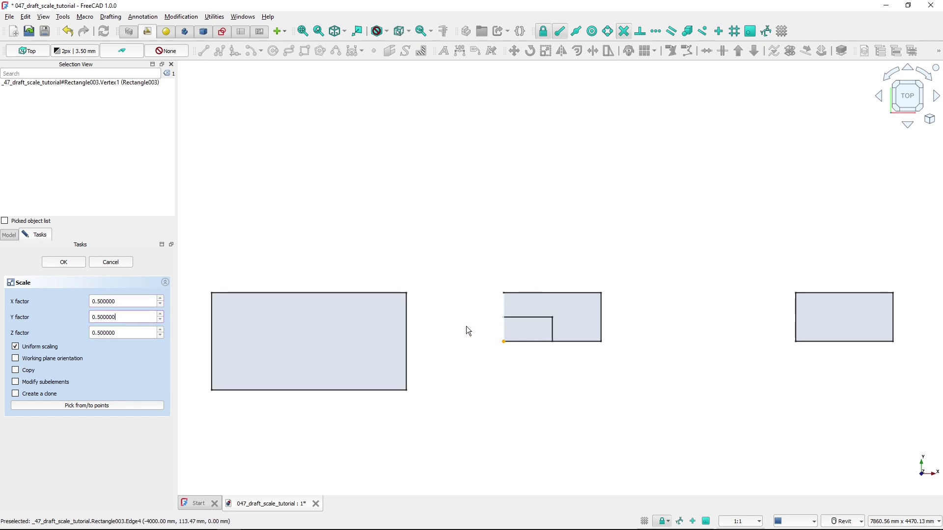
{"action": "left_click", "coordinate": [70, 264]}
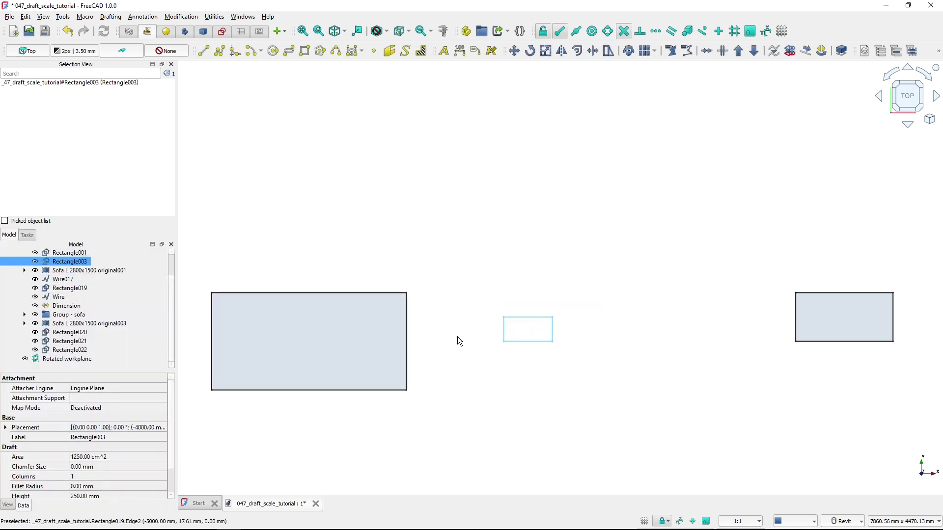
{"action": "left_click", "coordinate": [523, 291]}
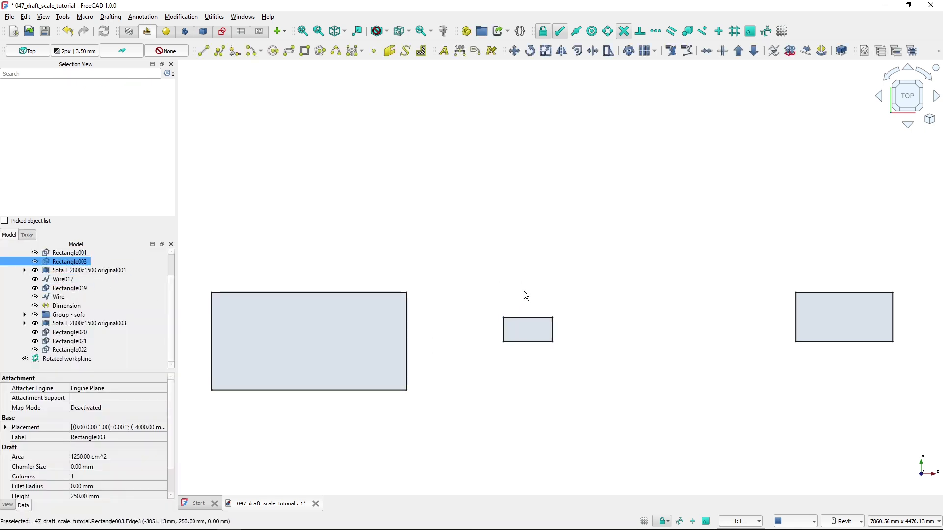
Create a scaled copy of Rectangle001 from its lower-left corner with the Copy option enabled and a uniform factor of 2
{"action": "middle_click_drag", "start_coordinate": [775, 316], "coordinate": [493, 317]}
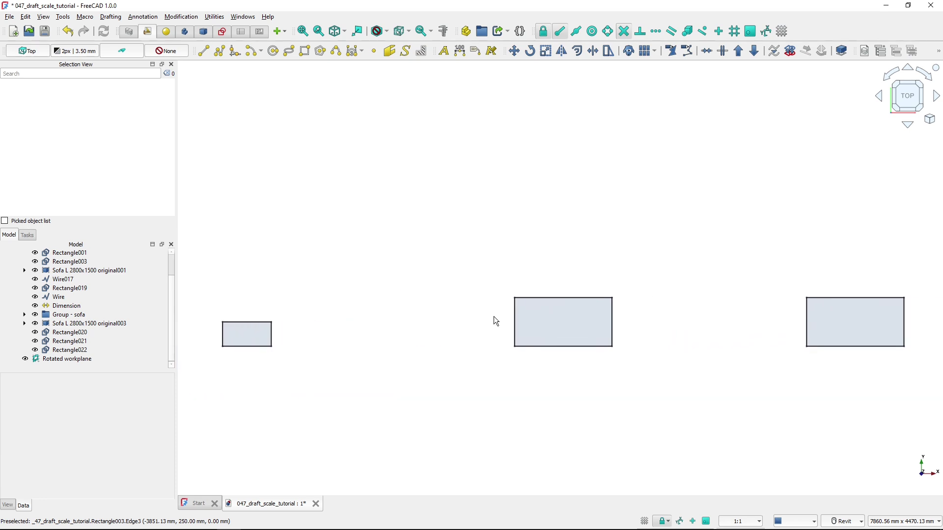
{"action": "left_click", "coordinate": [539, 318]}
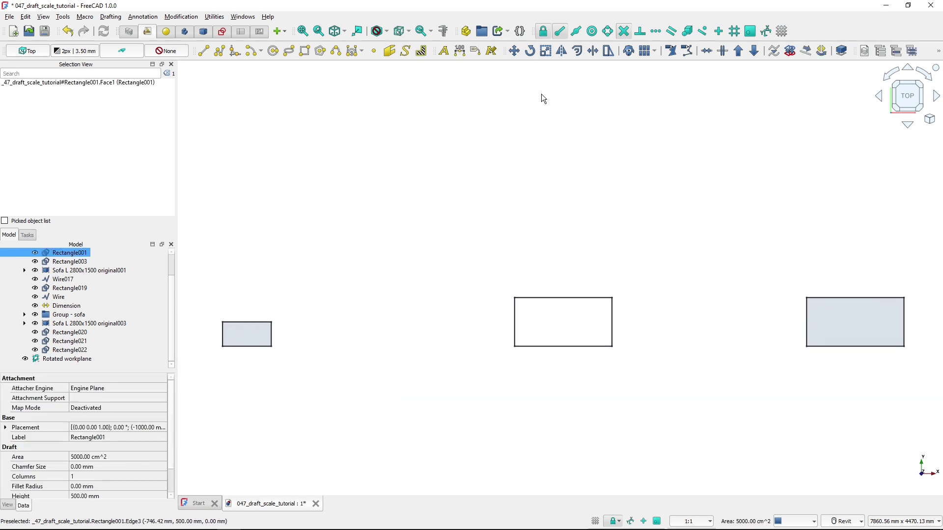
{"action": "left_click", "coordinate": [546, 51]}
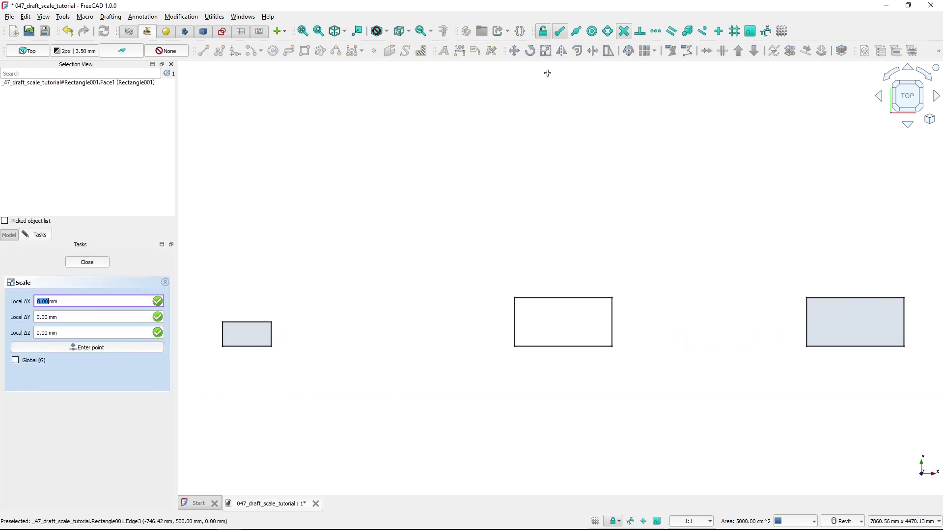
{"action": "left_click", "coordinate": [518, 351]}
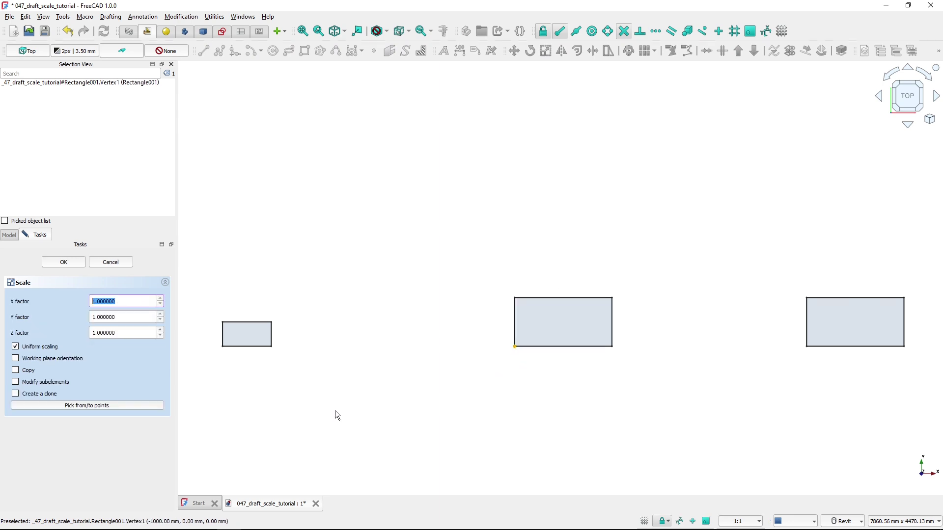
{"action": "left_click", "coordinate": [19, 374]}
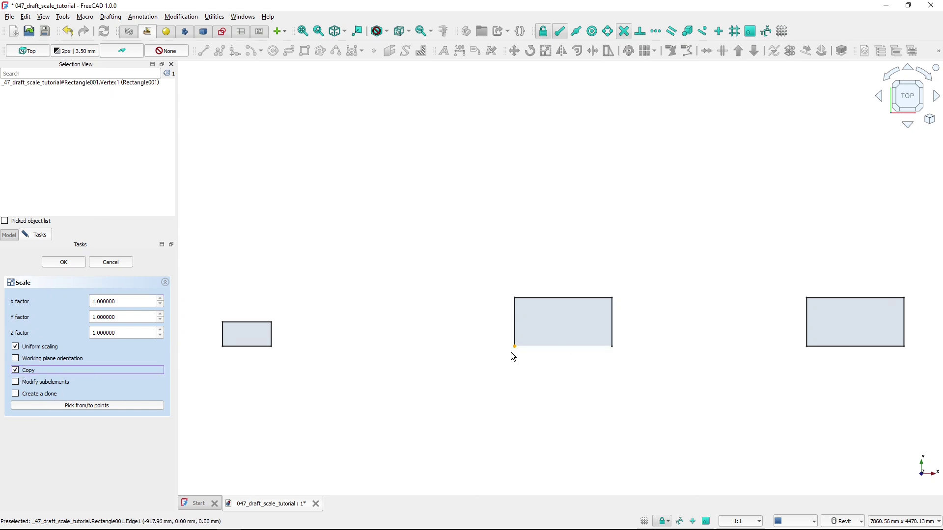
{"action": "double_click", "coordinate": [134, 302]}
{"action": "type", "text": "2"}
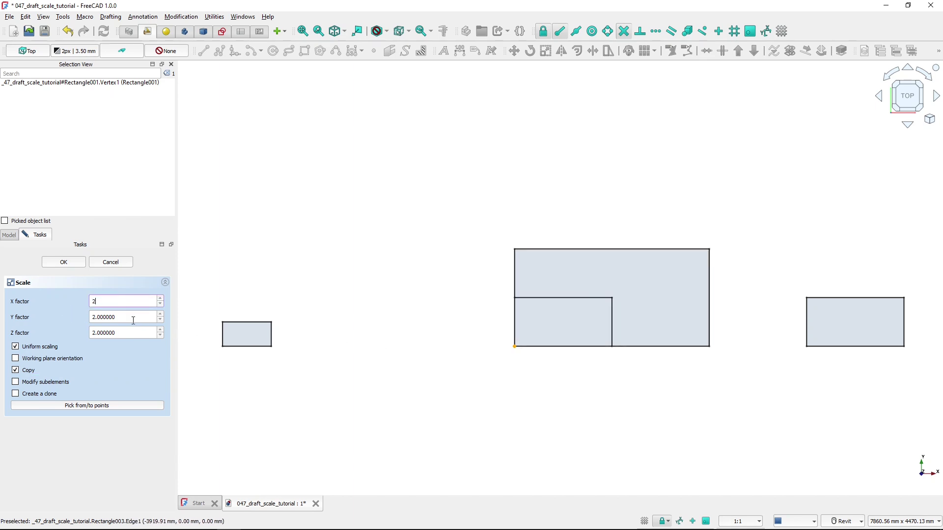
{"action": "left_click", "coordinate": [69, 262]}
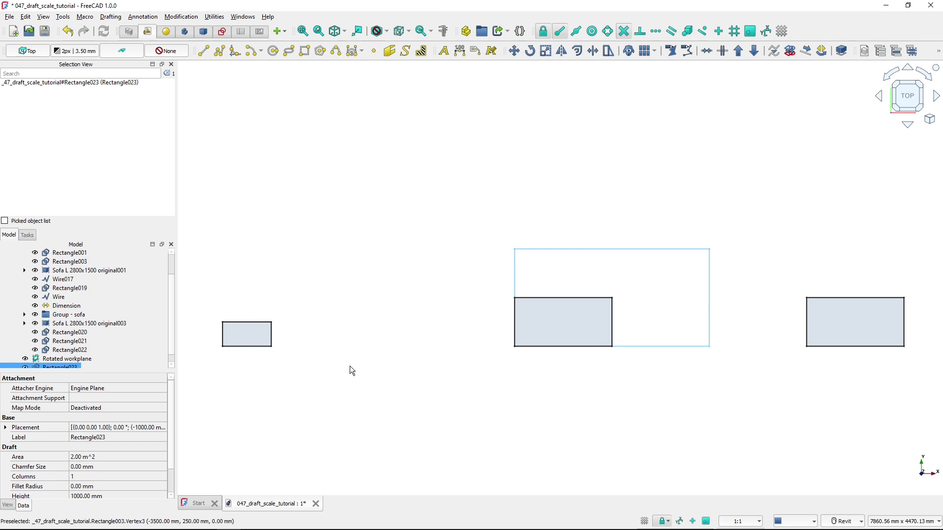
Examine the enlarged copy and the original Rectangle001 by selecting each one separately
{"action": "left_click", "coordinate": [588, 250]}
{"action": "left_click", "coordinate": [488, 288]}
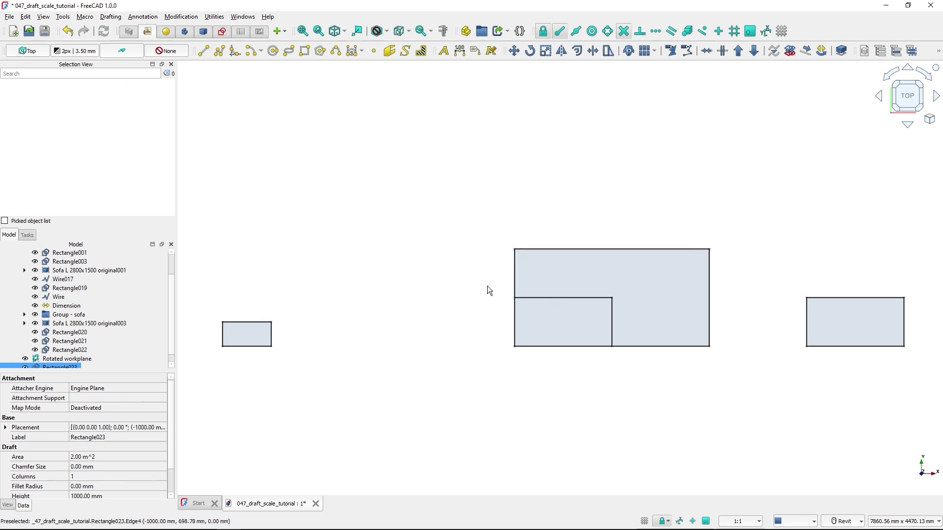
{"action": "left_click", "coordinate": [548, 299]}
{"action": "left_click", "coordinate": [560, 324]}
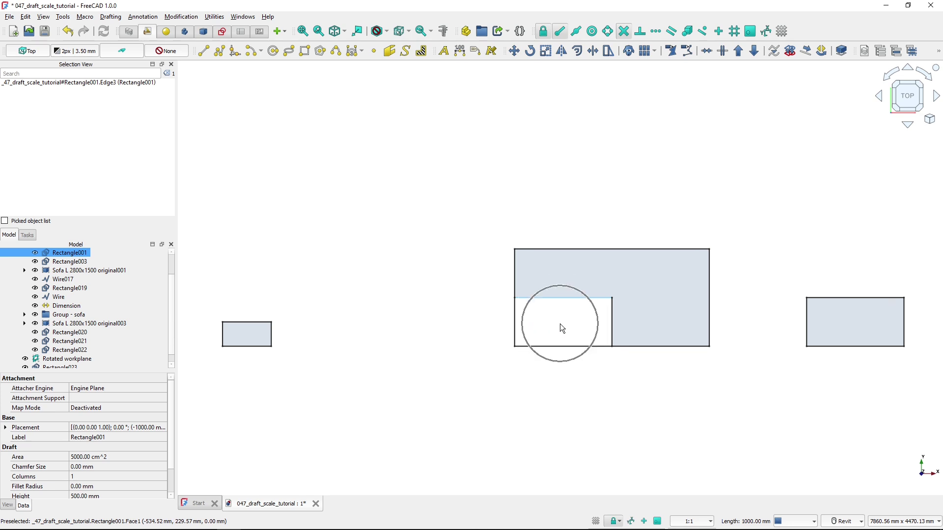
{"action": "left_click", "coordinate": [568, 395]}
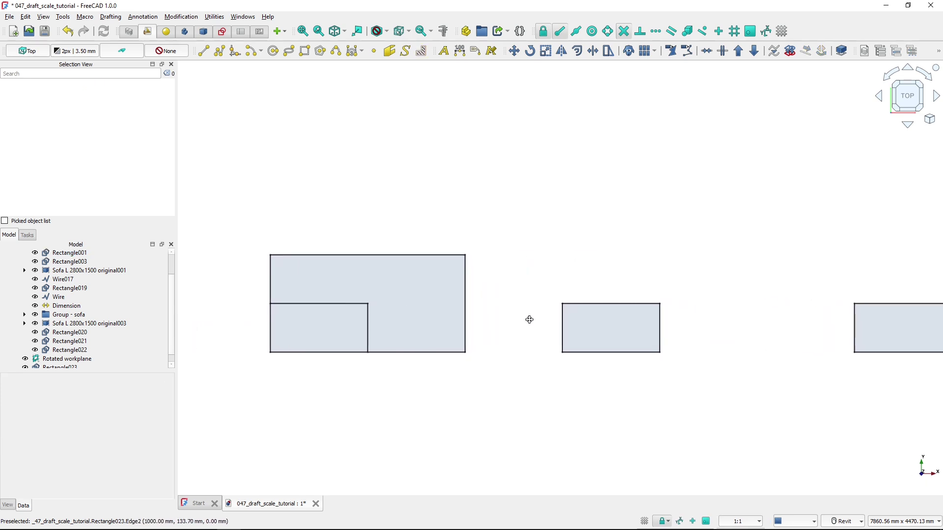
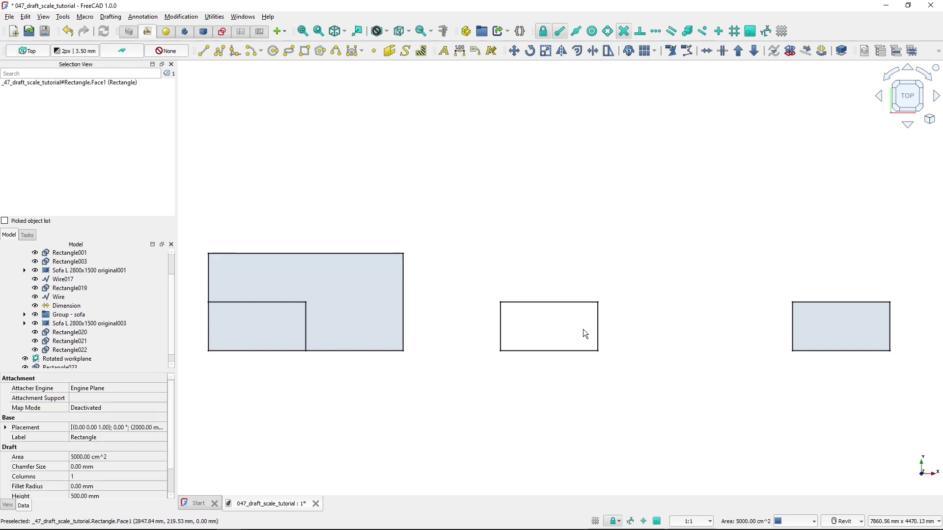
Scale the next original rectangle from its lower-left corner with Copy disabled, Create a clone enabled and a uniform factor of 2
{"action": "left_click", "coordinate": [546, 52]}
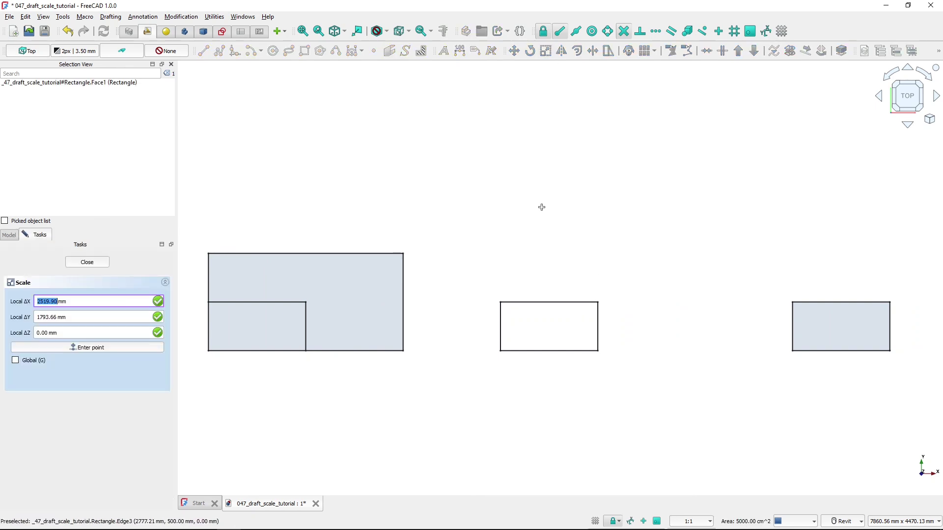
{"action": "left_click", "coordinate": [500, 352]}
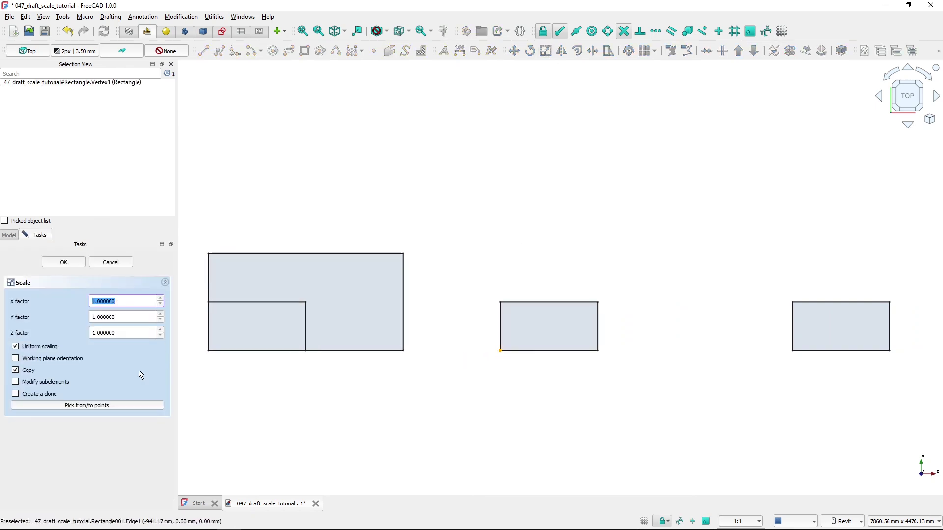
{"action": "left_click", "coordinate": [27, 370]}
{"action": "left_click", "coordinate": [33, 375]}
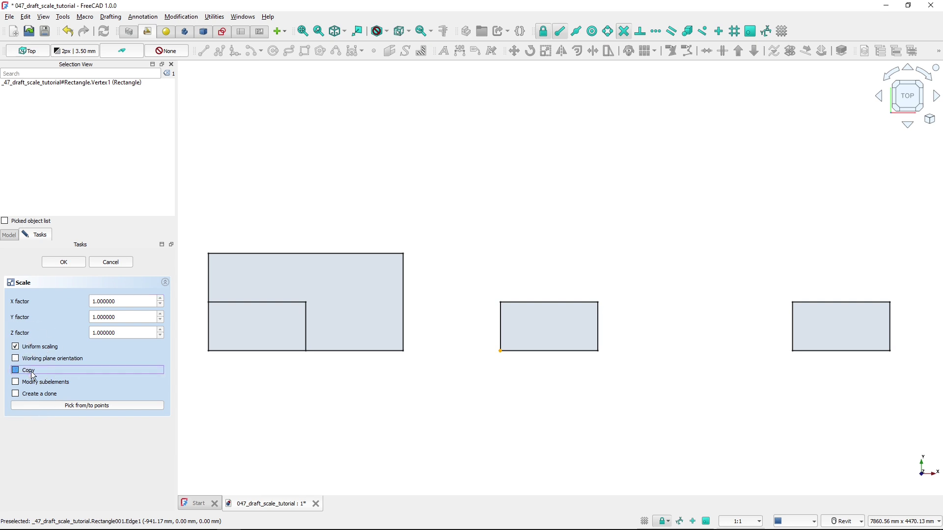
{"action": "left_click", "coordinate": [27, 394]}
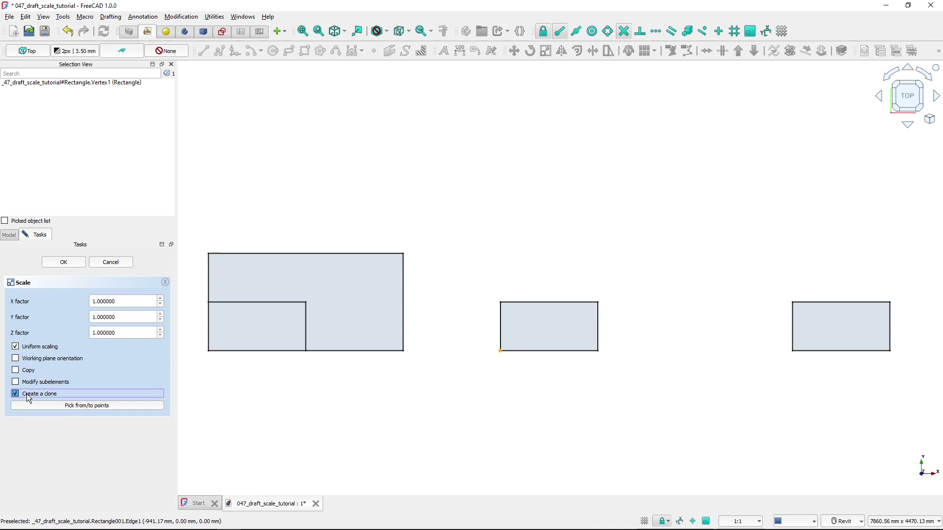
{"action": "left_click_drag", "start_coordinate": [126, 301], "coordinate": [89, 302]}
{"action": "type", "text": "2"}
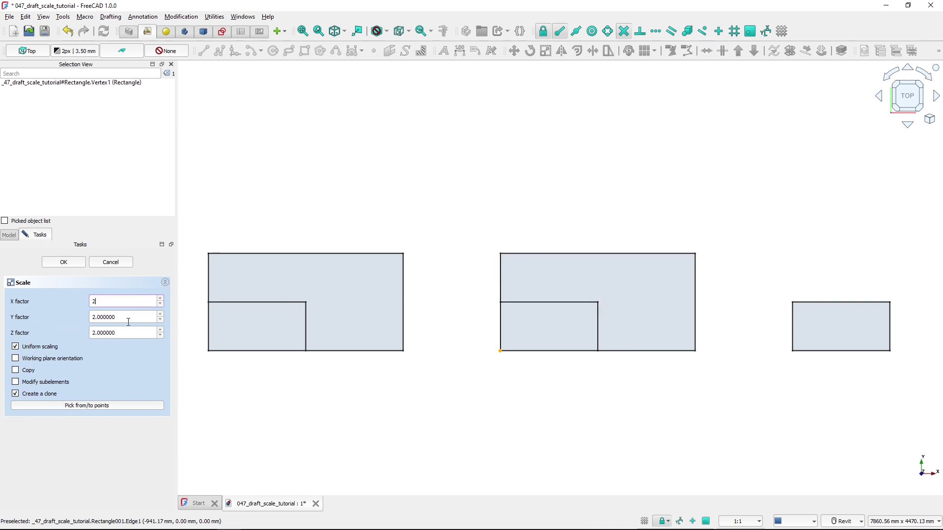
{"action": "left_click", "coordinate": [125, 317]}
{"action": "left_click", "coordinate": [69, 259]}
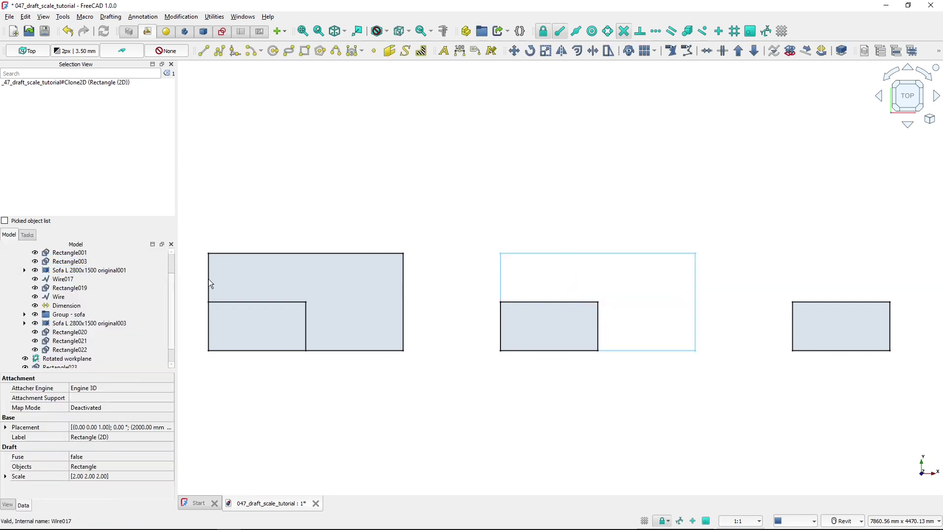
{"action": "left_click", "coordinate": [460, 285]}
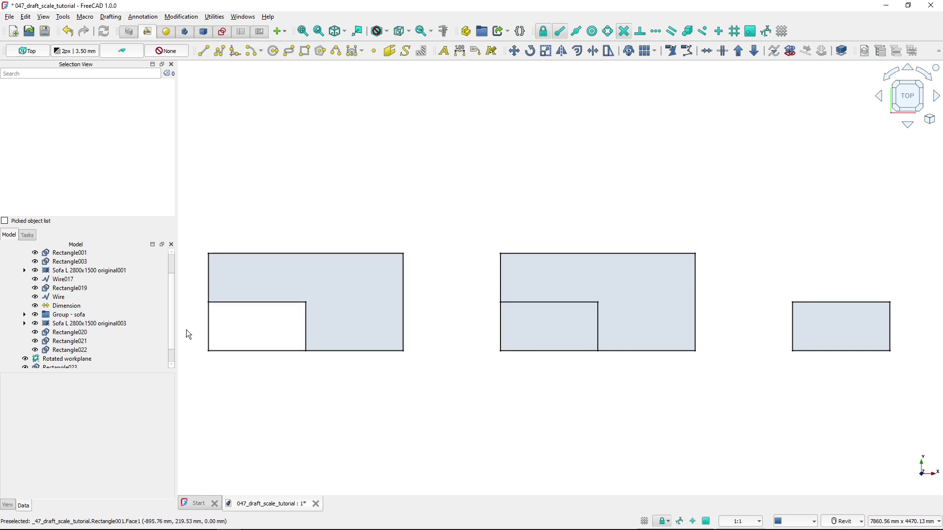
Compare the scaled clone with the scaled copy by checking each one's model tree entry and properties
{"action": "scroll", "coordinate": [171, 328], "scroll_direction": "down", "scroll_amount": 1}
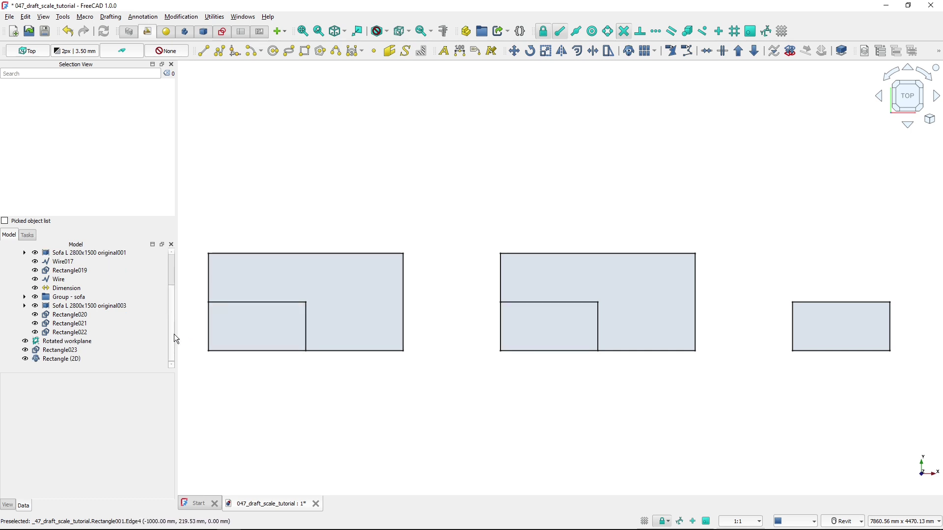
{"action": "left_click", "coordinate": [603, 253]}
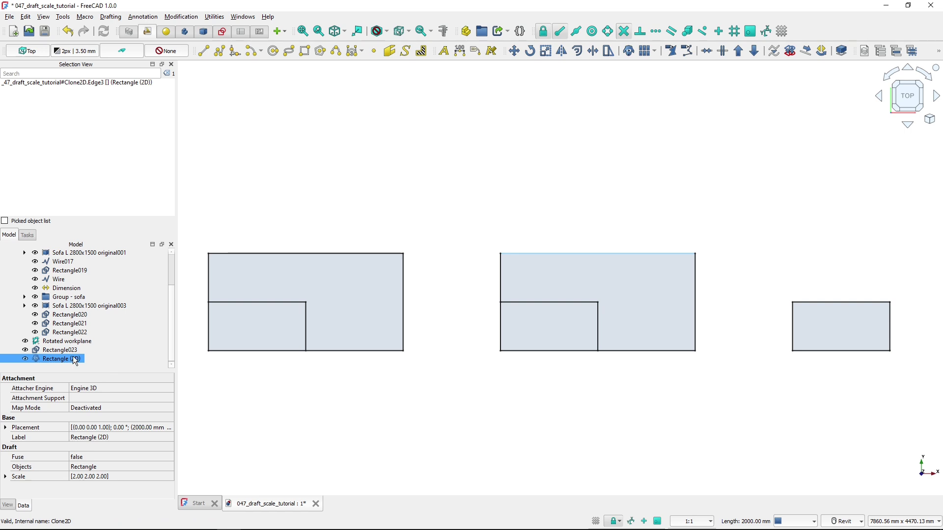
{"action": "left_click", "coordinate": [328, 278]}
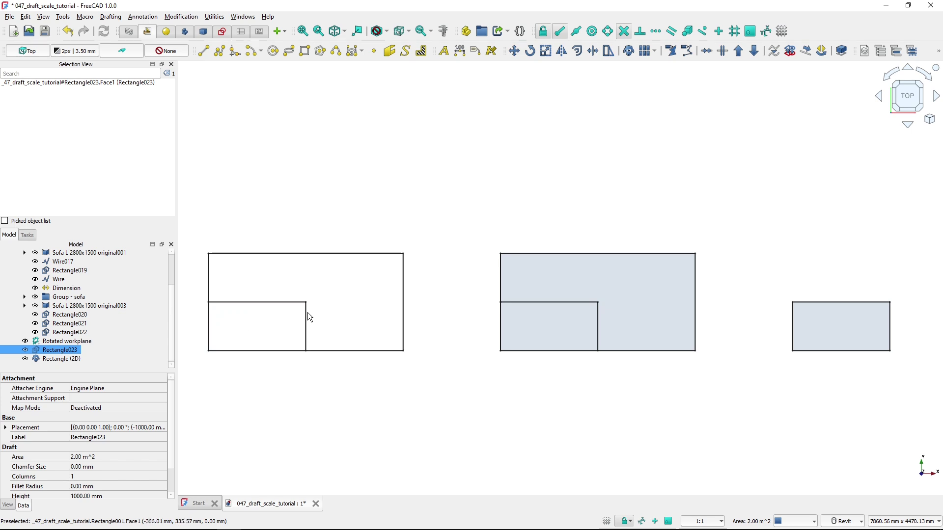
{"action": "left_click", "coordinate": [544, 286]}
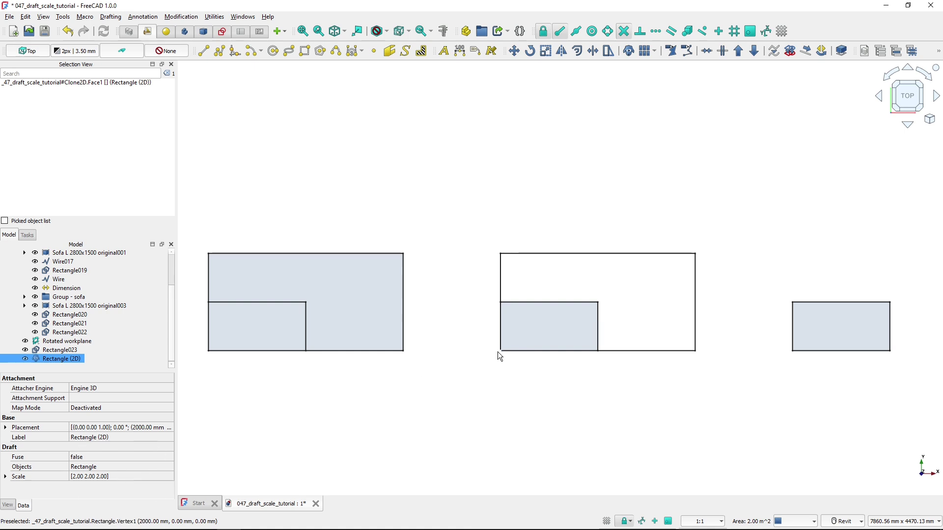
{"action": "left_click", "coordinate": [529, 386]}
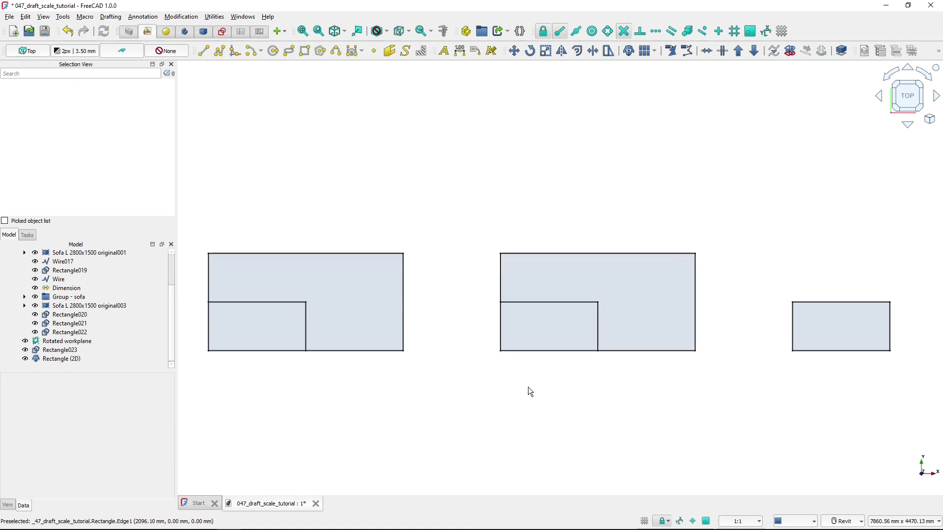
Pick the rectangular wire's face and upper-right corner separately, ending with only its right vertical edge selected
{"action": "mouse_move", "coordinate": [755, 319]}
{"action": "middle_mouse_down"}
{"action": "mouse_move", "coordinate": [566, 314]}
{"action": "mouse_move", "coordinate": [485, 324]}
{"action": "middle_mouse_up"}
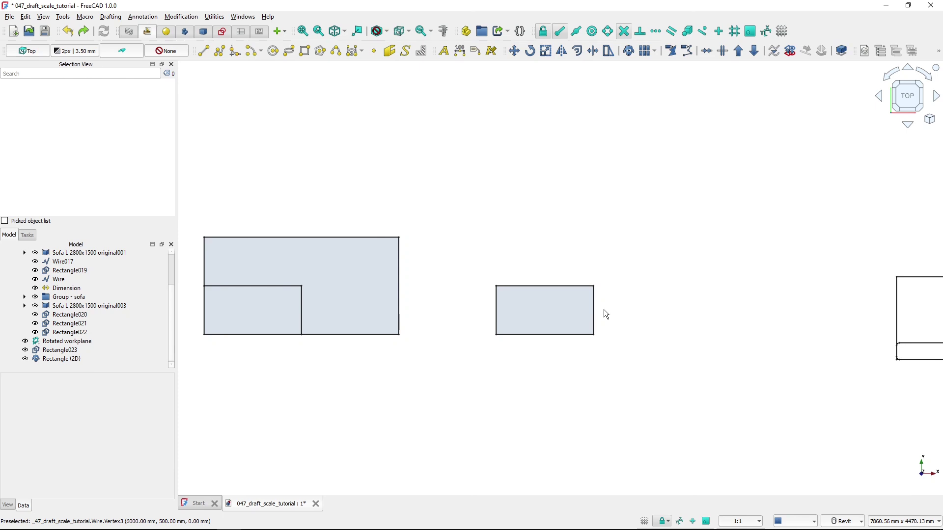
{"action": "left_click", "coordinate": [565, 317]}
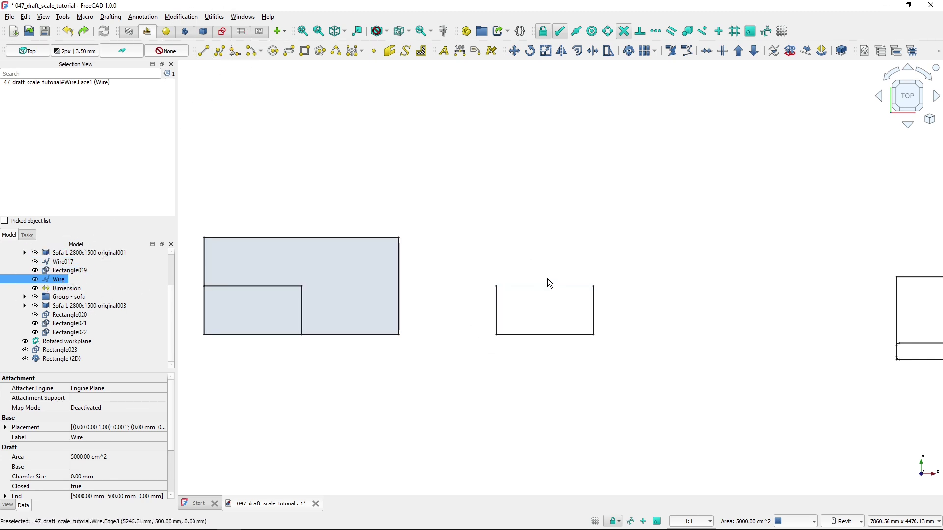
{"action": "left_click", "coordinate": [606, 269]}
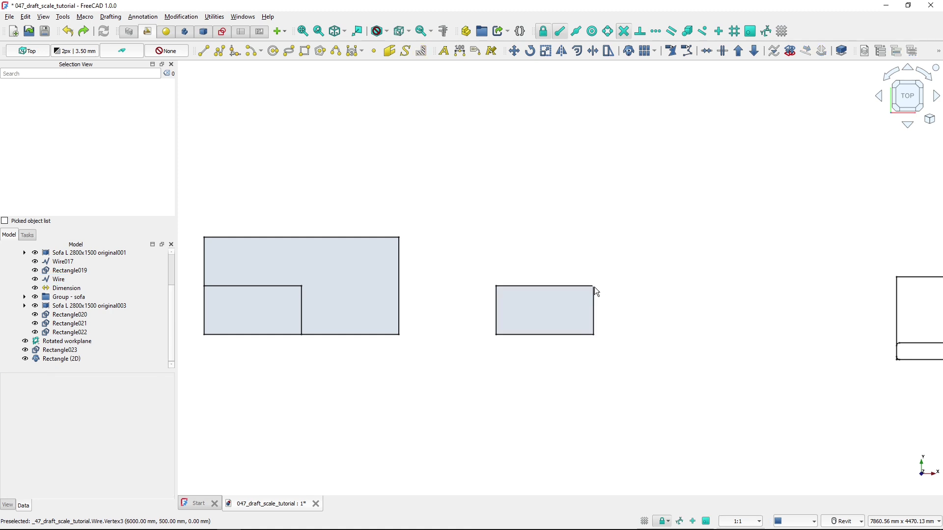
{"action": "left_click", "coordinate": [595, 288]}
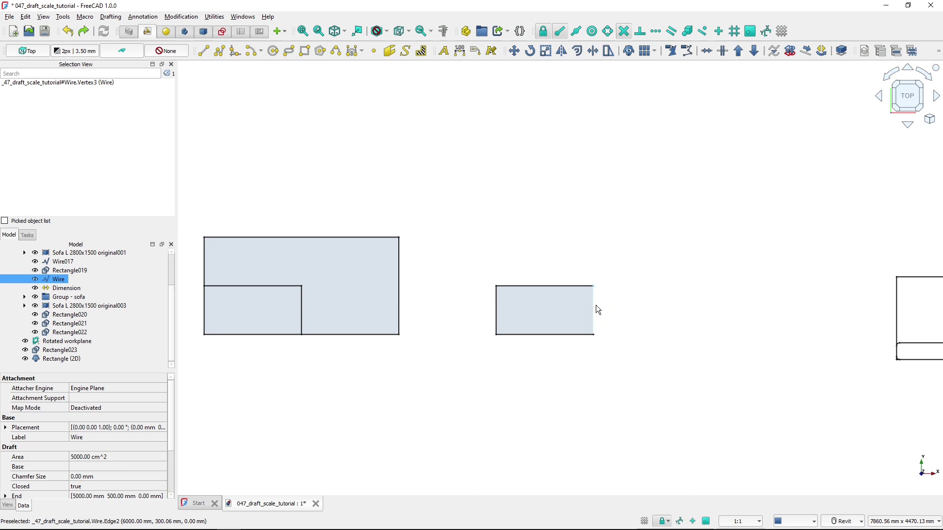
{"action": "left_click", "coordinate": [596, 307]}
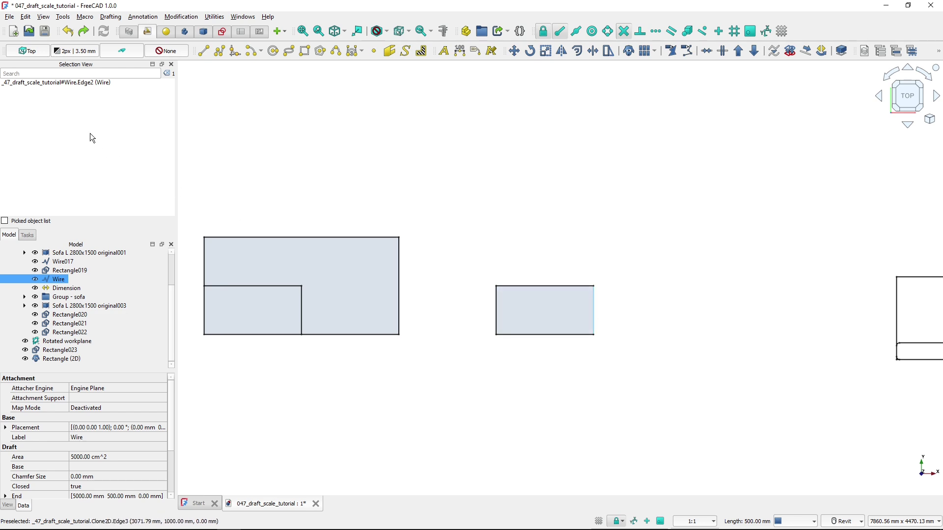
{"action": "left_click", "coordinate": [93, 83]}
{"action": "left_click", "coordinate": [144, 123]}
Start scaling the selected edge from the wire's lower-left corner with Create a clone disabled and Modify subelements enabled
{"action": "left_click", "coordinate": [547, 51]}
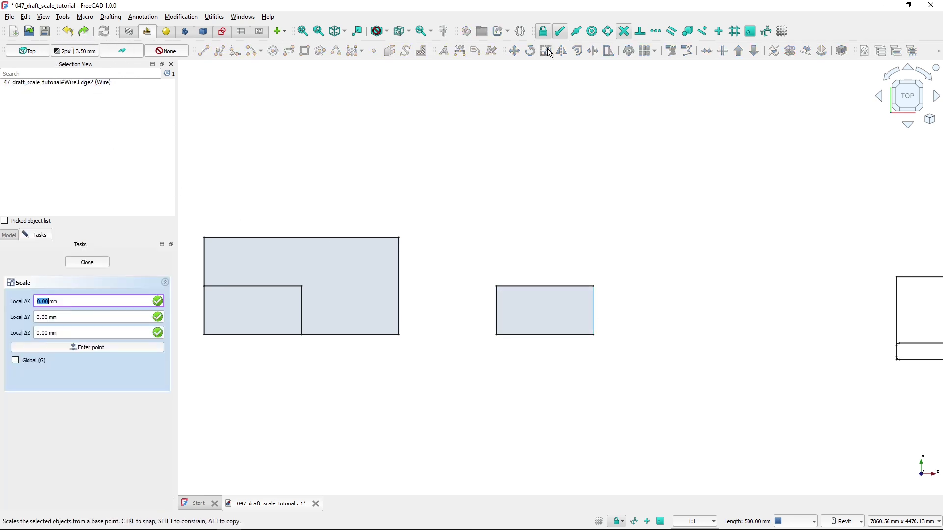
{"action": "left_click", "coordinate": [496, 336]}
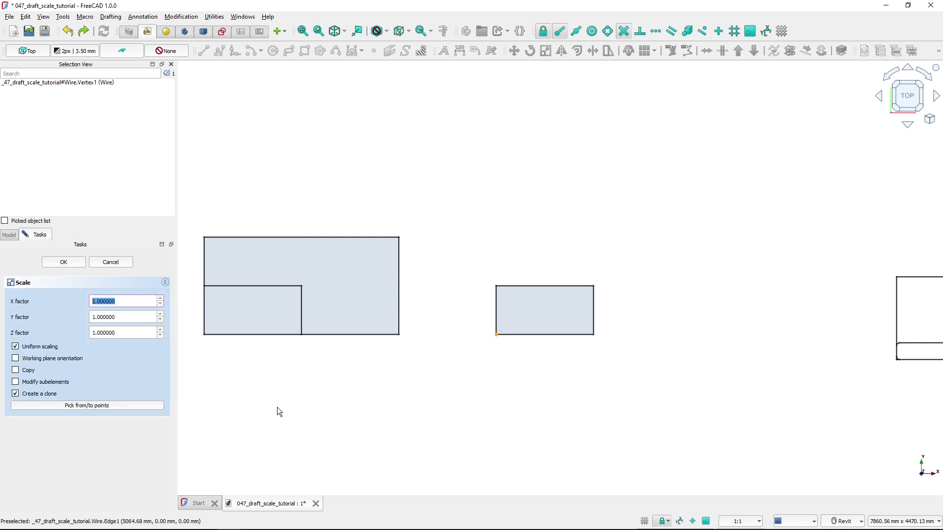
{"action": "left_click", "coordinate": [28, 395]}
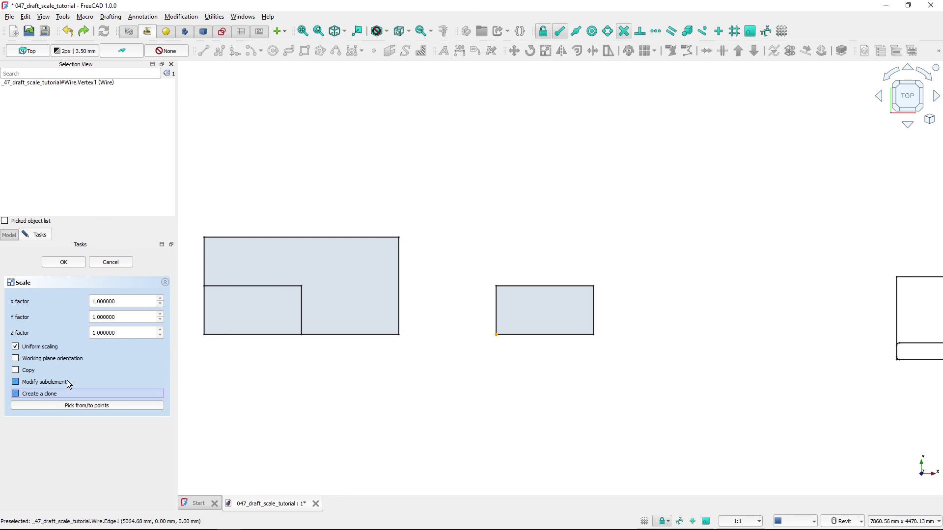
{"action": "left_click", "coordinate": [37, 382]}
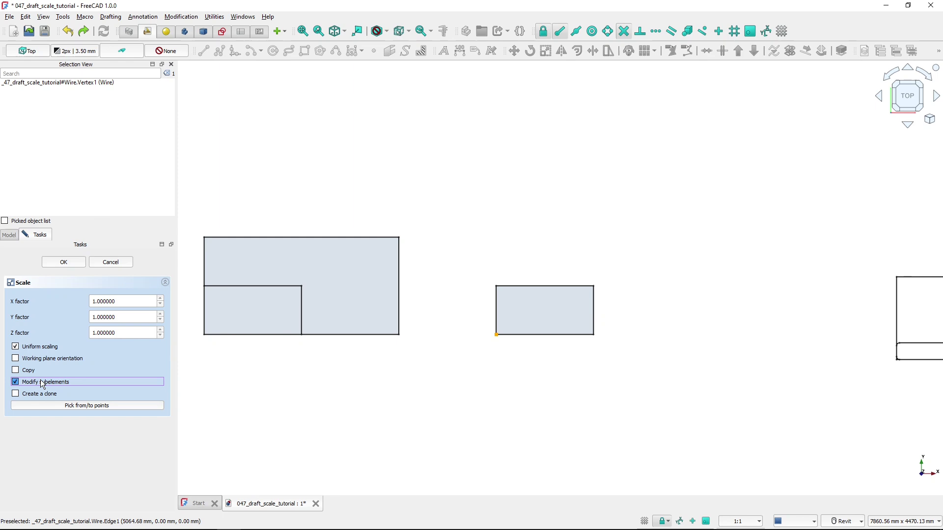
{"action": "left_click", "coordinate": [89, 83]}
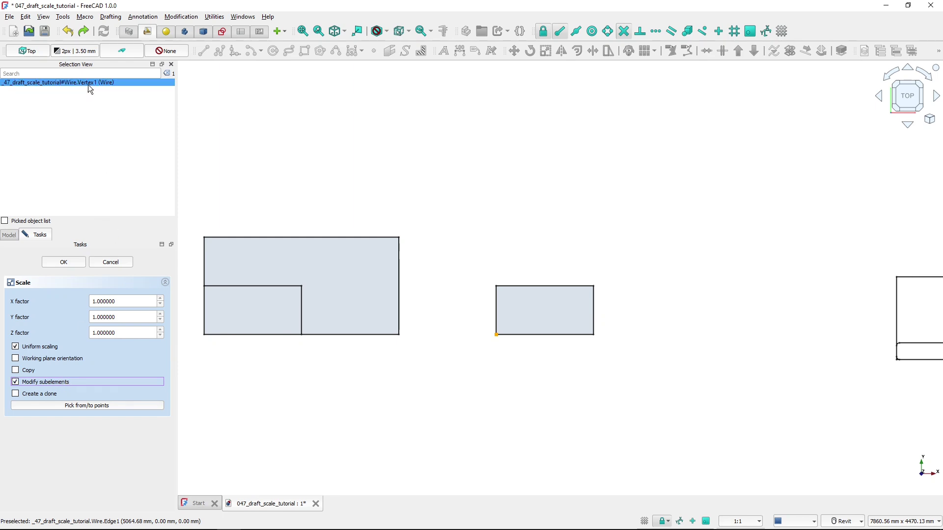
{"action": "left_click", "coordinate": [88, 86]}
{"action": "left_click", "coordinate": [88, 86]}
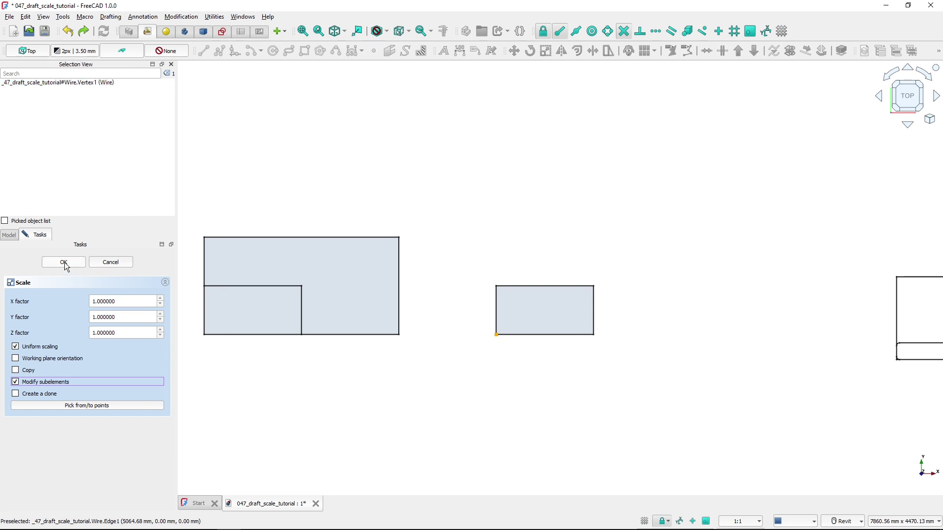
Apply a uniform scale factor of 2 to the wire's right edge and clear the selection
{"action": "double_click", "coordinate": [139, 301]}
{"action": "type", "text": "2"}
{"action": "left_click", "coordinate": [145, 318]}
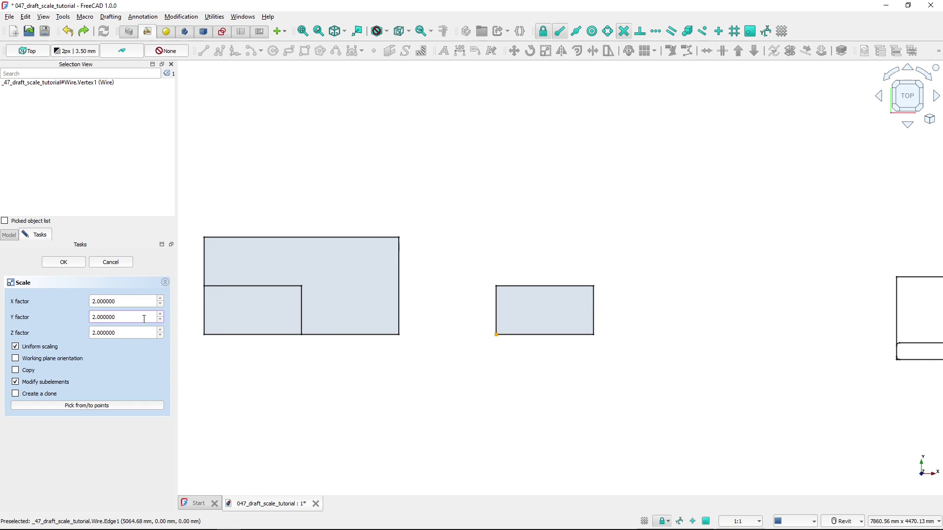
{"action": "left_click", "coordinate": [64, 263]}
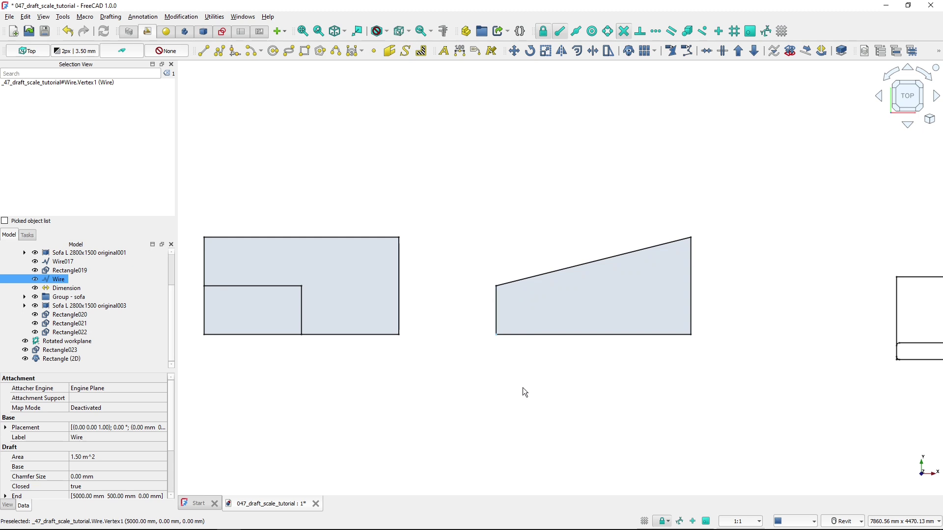
{"action": "left_click", "coordinate": [558, 381]}
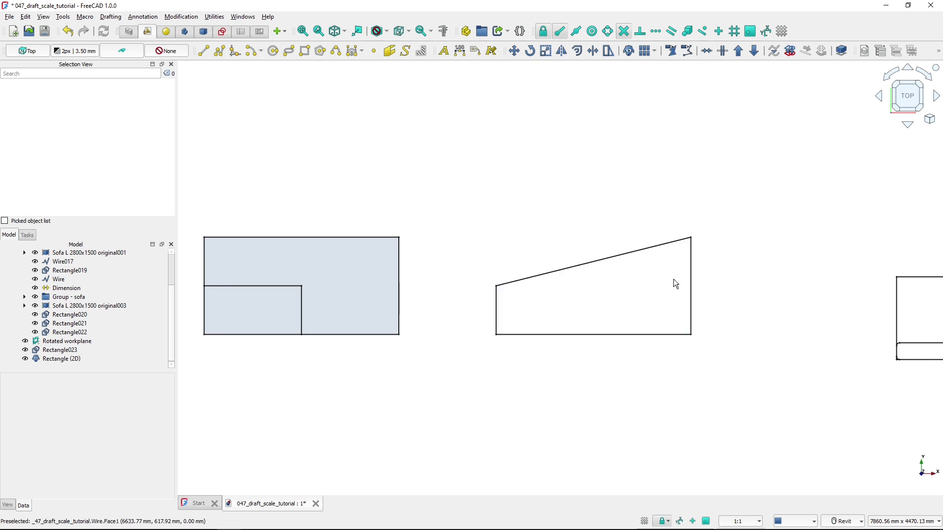
Check whether the first L-shaped sofa consists of separate objects by selecting several of its edges individually
{"action": "middle_click_drag", "start_coordinate": [771, 280], "coordinate": [376, 282]}
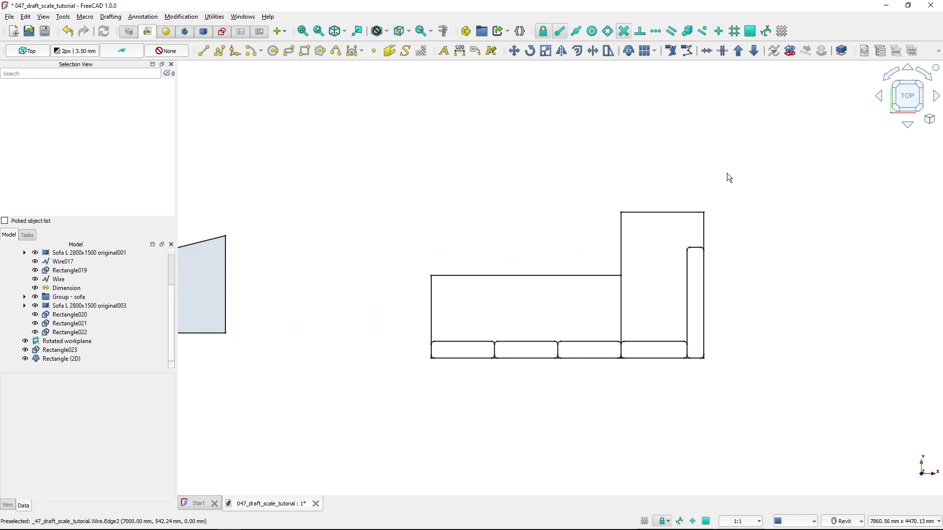
{"action": "left_click", "coordinate": [589, 278]}
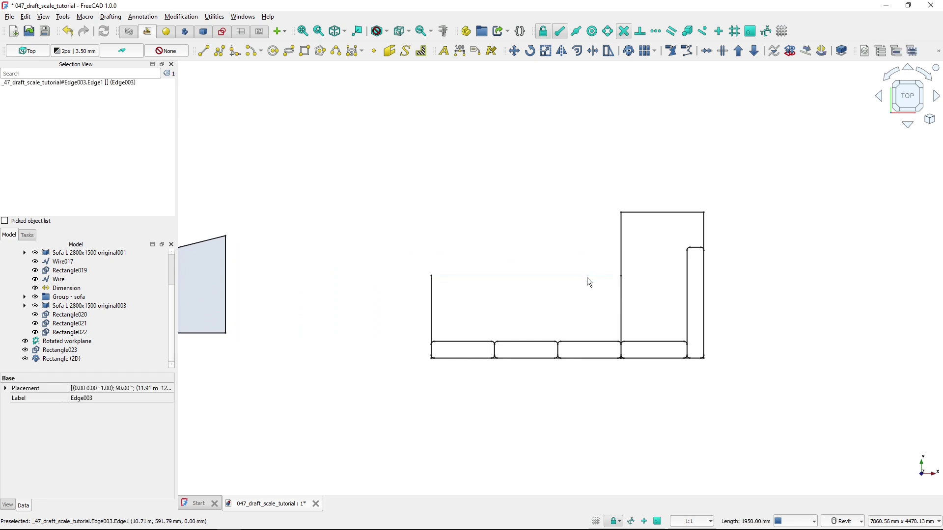
{"action": "left_click", "coordinate": [618, 308]}
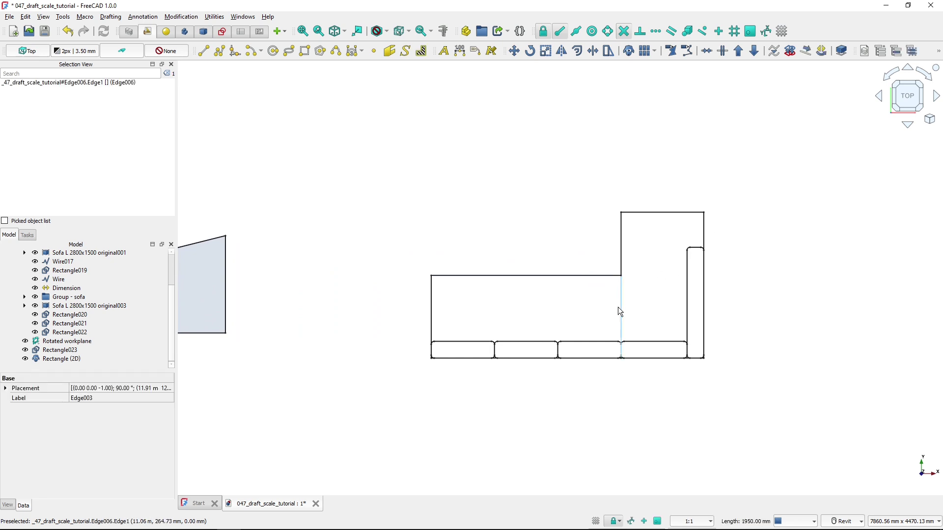
{"action": "left_click", "coordinate": [644, 214]}
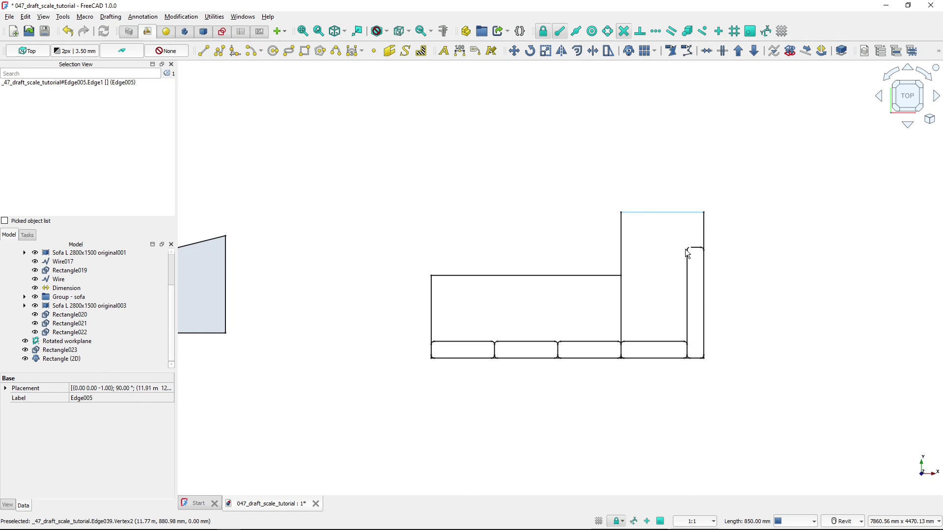
{"action": "left_click", "coordinate": [489, 258]}
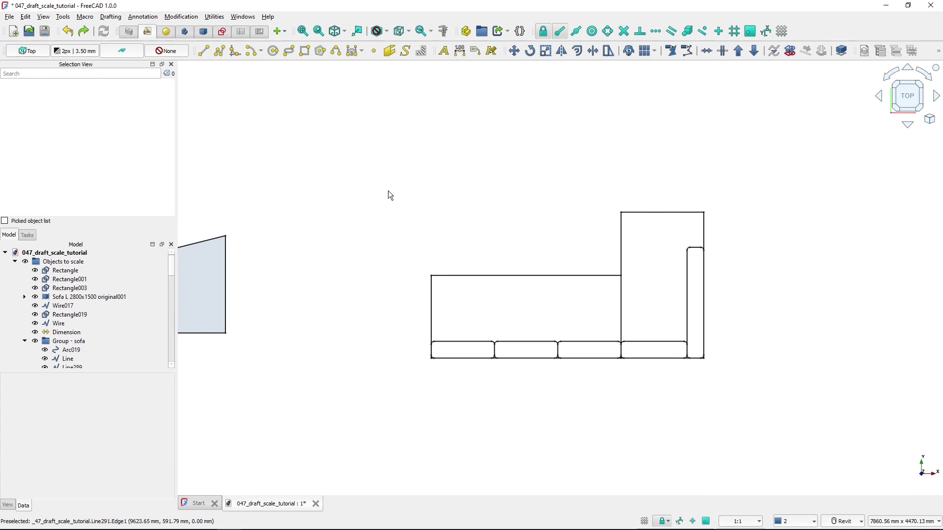
Scale all the first sofa's lines and arcs from its lower-left corner by a uniform factor of 1.5, with Copy and Create a clone disabled
{"action": "left_click_drag", "start_coordinate": [383, 182], "coordinate": [731, 400]}
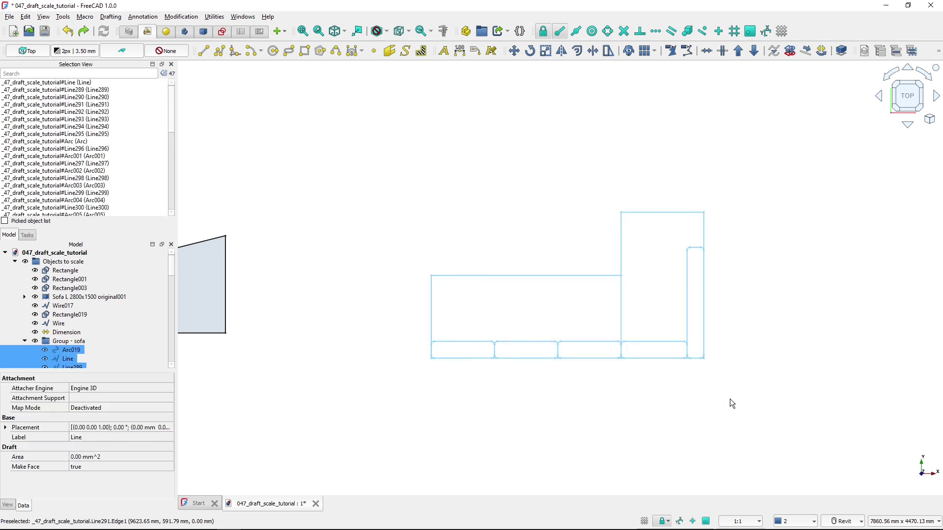
{"action": "left_click", "coordinate": [549, 55]}
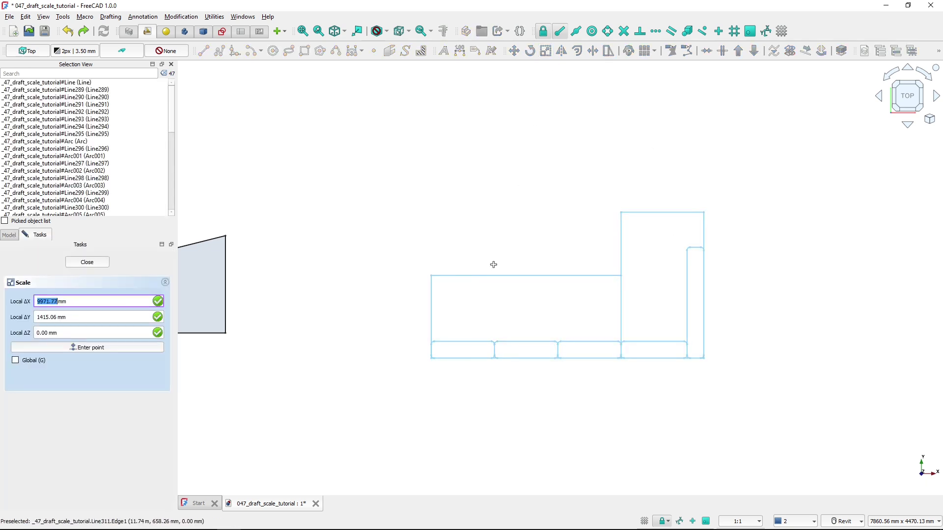
{"action": "left_click", "coordinate": [432, 362]}
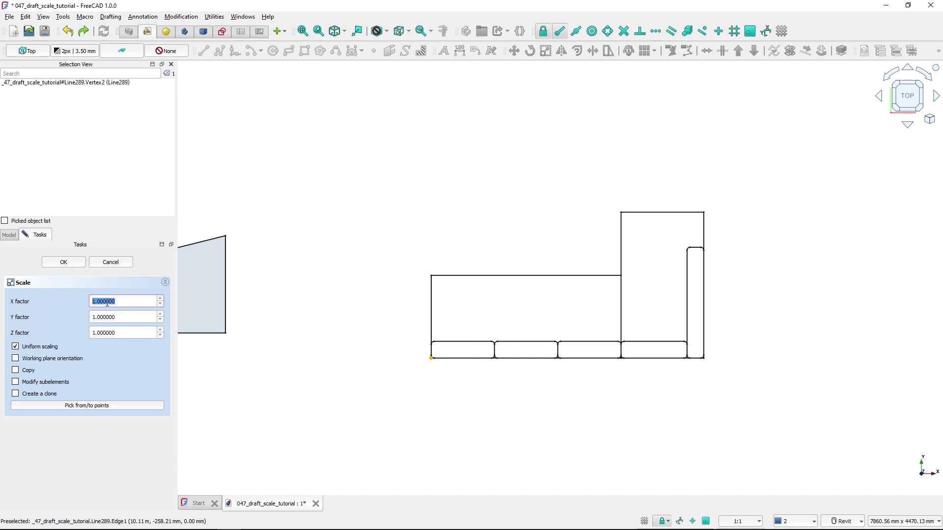
{"action": "type", "text": "1.5"}
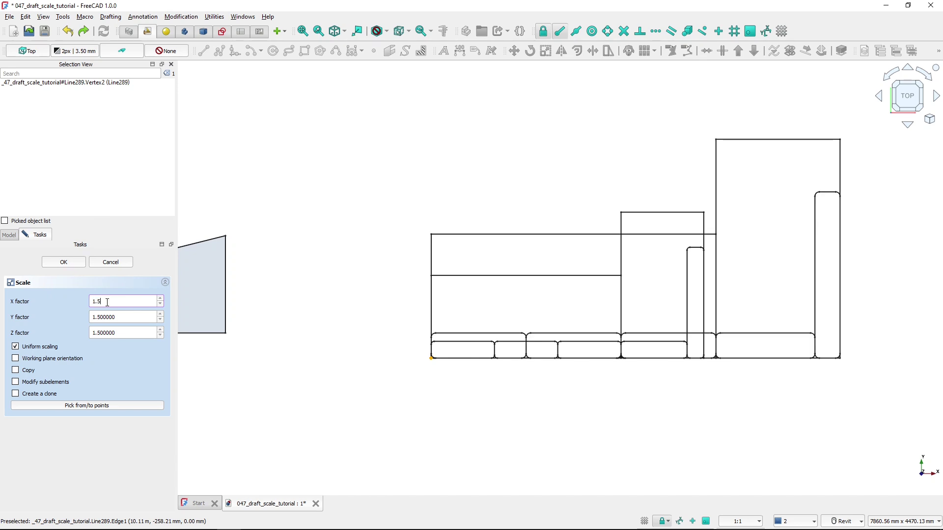
{"action": "left_click", "coordinate": [64, 262]}
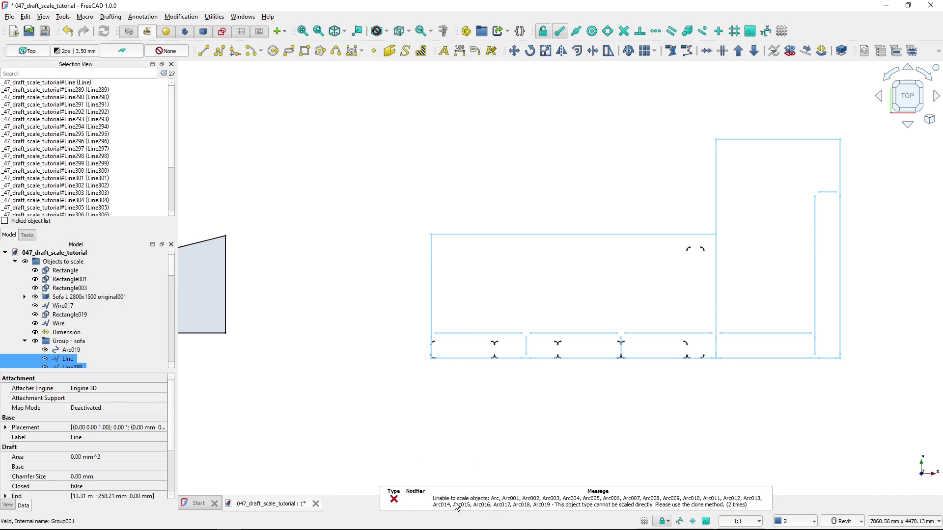
{"action": "key", "text": "ctrl"}
{"action": "key", "text": "ctrl"}
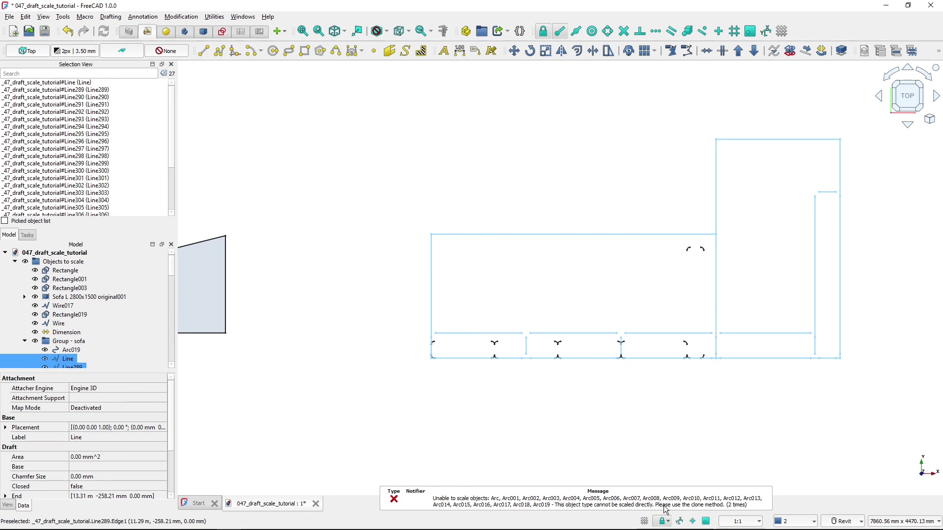
{"action": "left_click", "coordinate": [688, 509]}
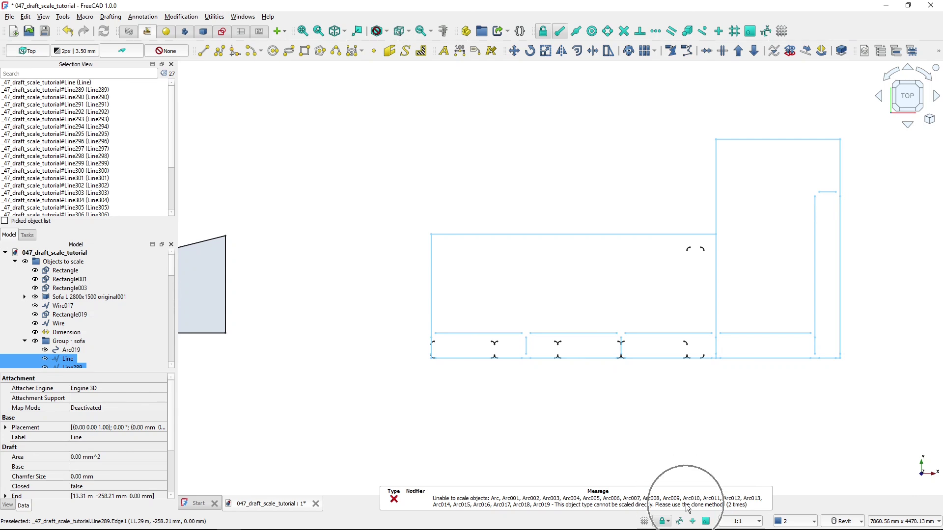
{"action": "left_click", "coordinate": [516, 271]}
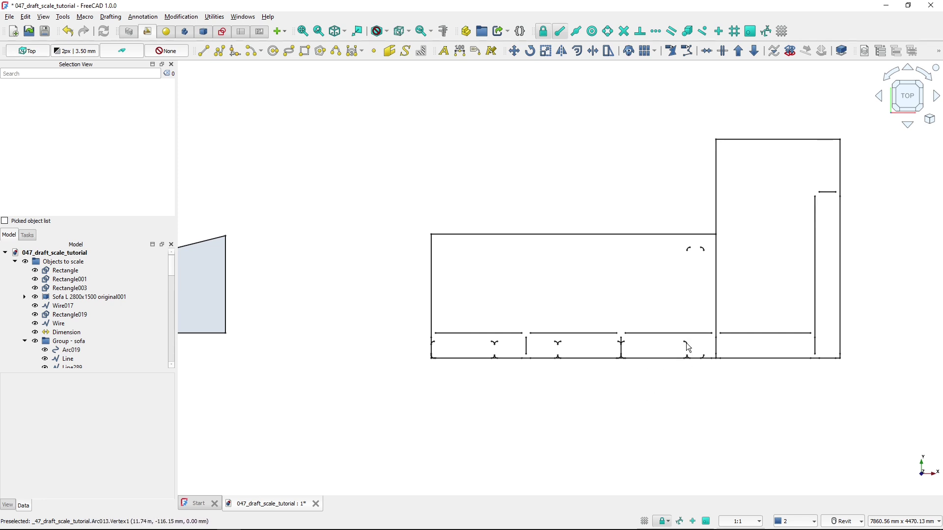
Identify the next L-shaped sofa's compound entry in the model tree from one of its edges
{"action": "middle_click_drag", "start_coordinate": [767, 305], "coordinate": [347, 308]}
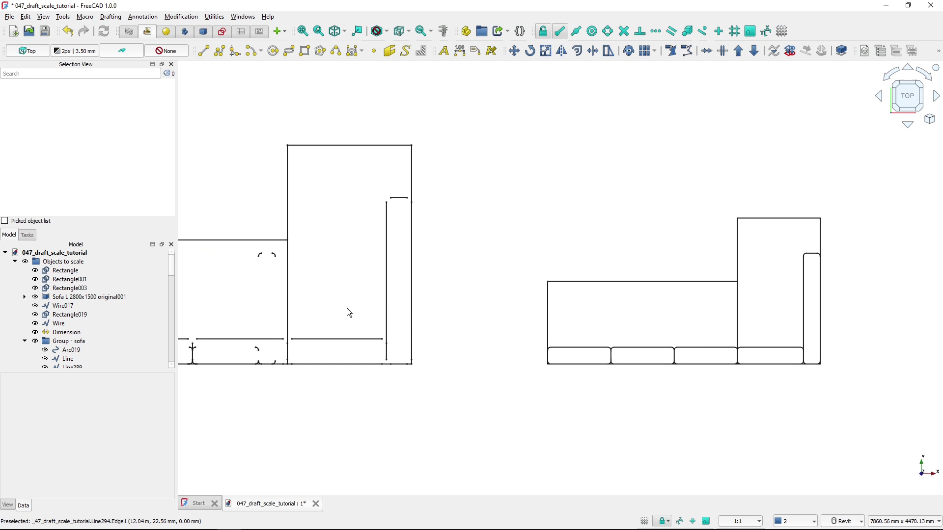
{"action": "middle_click_drag", "start_coordinate": [566, 332], "coordinate": [446, 324]}
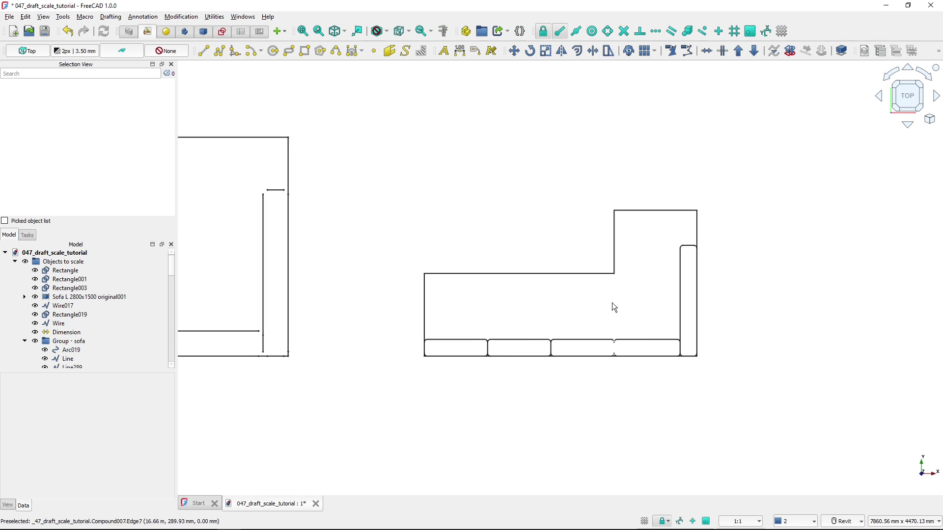
{"action": "left_click", "coordinate": [613, 305]}
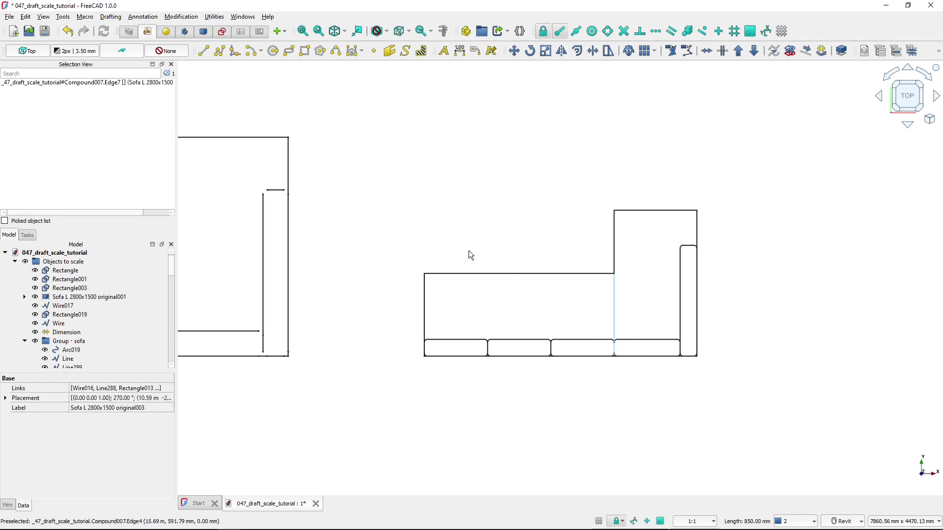
{"action": "scroll", "coordinate": [132, 288], "scroll_direction": "down", "scroll_amount": 2}
{"action": "left_click", "coordinate": [25, 288]}
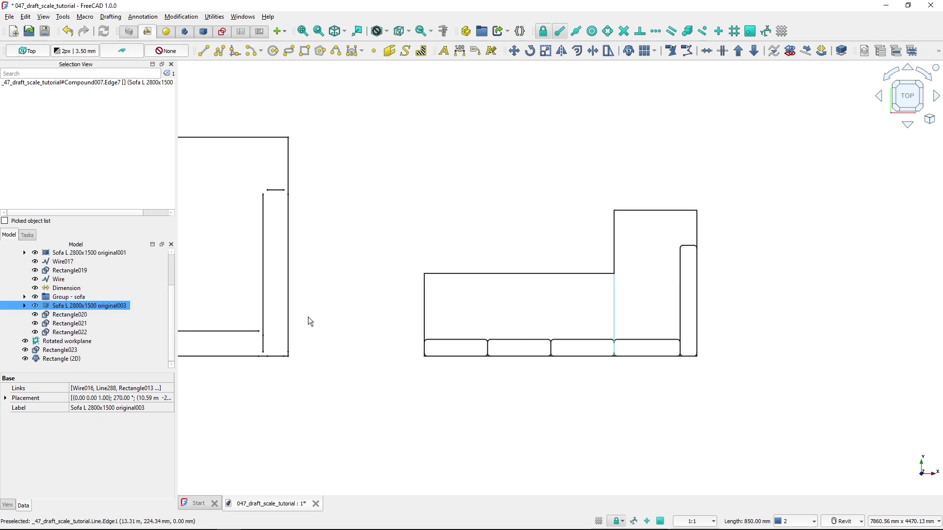
{"action": "left_click", "coordinate": [65, 306]}
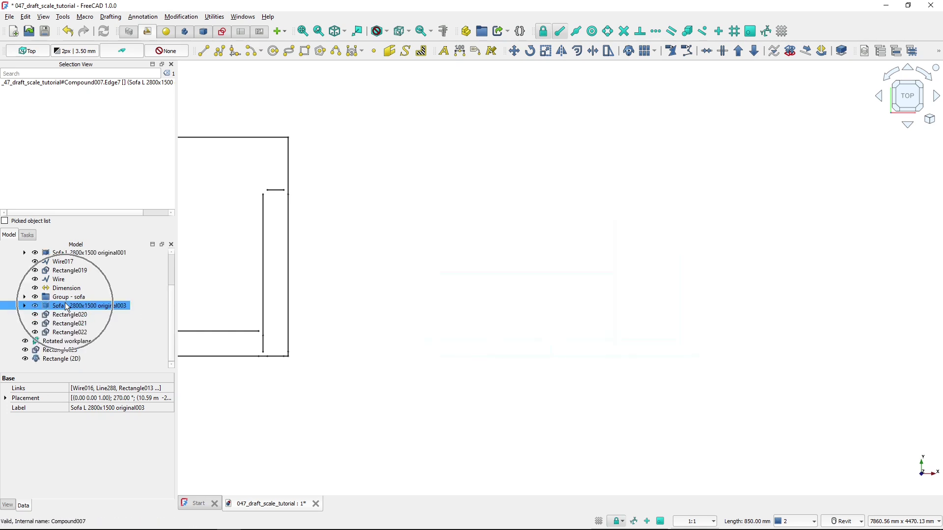
{"action": "left_click", "coordinate": [373, 349]}
Try to scale the compound L-shaped sofa from its lower-left corner by a uniform factor of 1.5 without creating a clone
{"action": "left_click", "coordinate": [467, 273]}
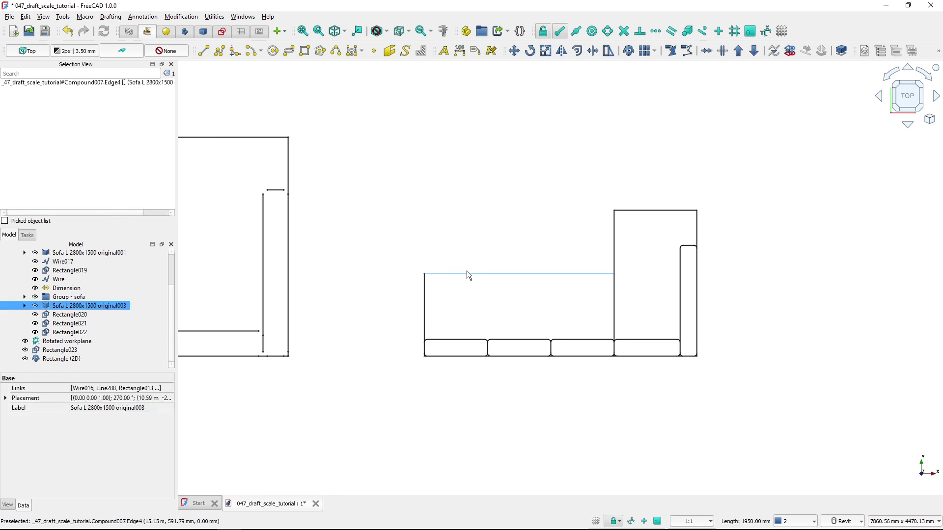
{"action": "left_click", "coordinate": [546, 51]}
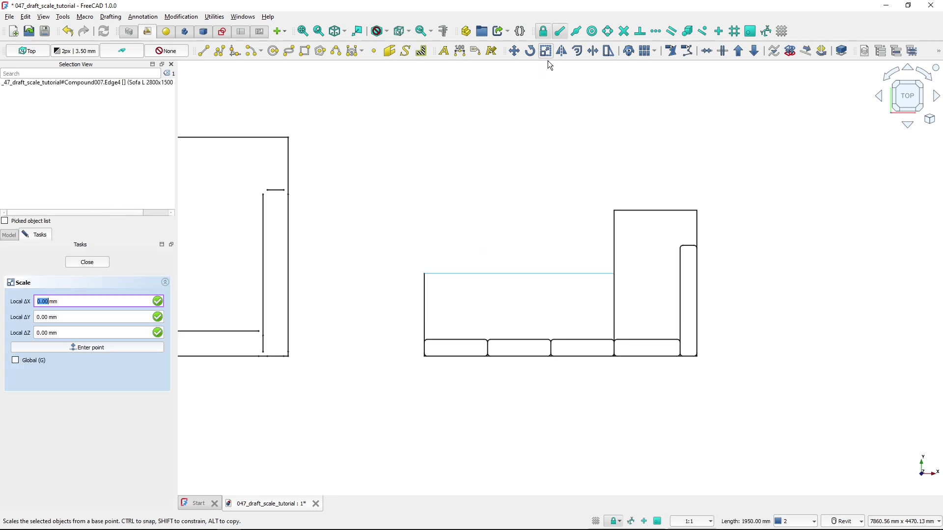
{"action": "left_click", "coordinate": [424, 358]}
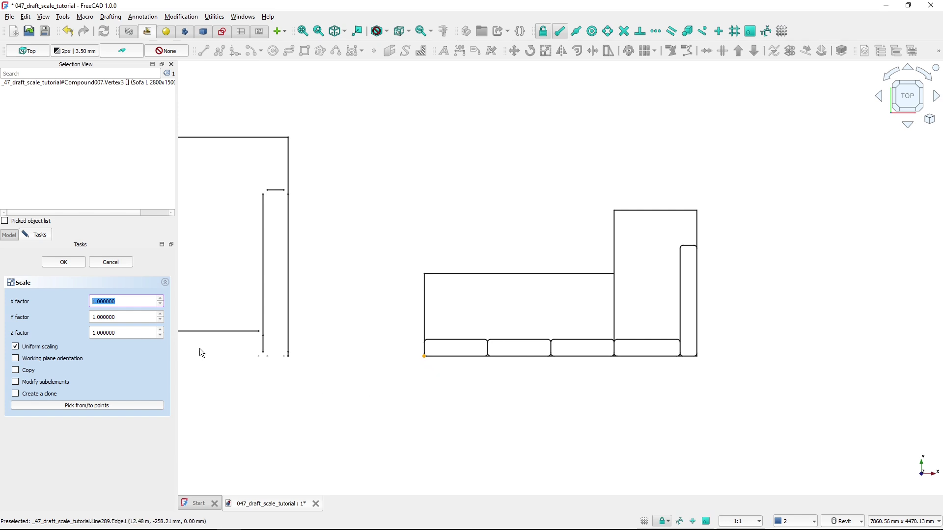
{"action": "type", "text": "1.5"}
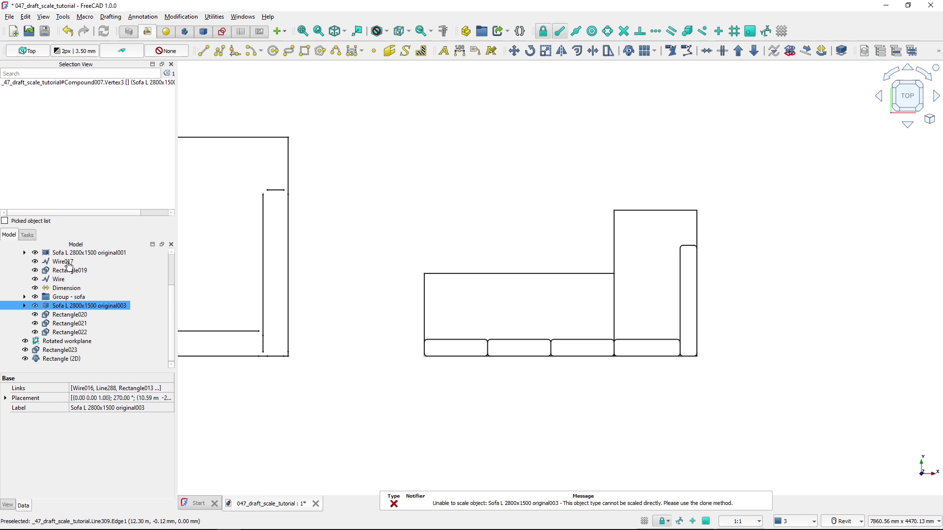
{"action": "left_click", "coordinate": [70, 265]}
{"action": "left_click", "coordinate": [480, 504]}
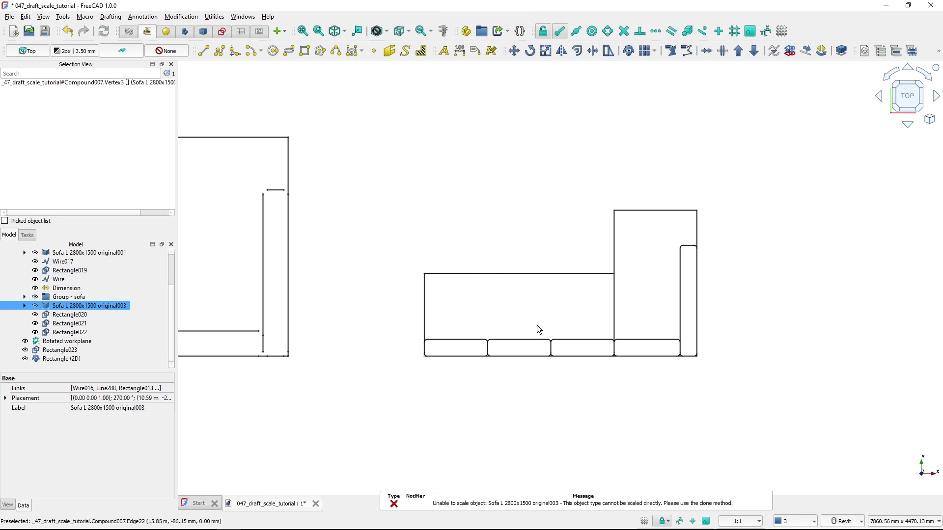
{"action": "left_click", "coordinate": [394, 504]}
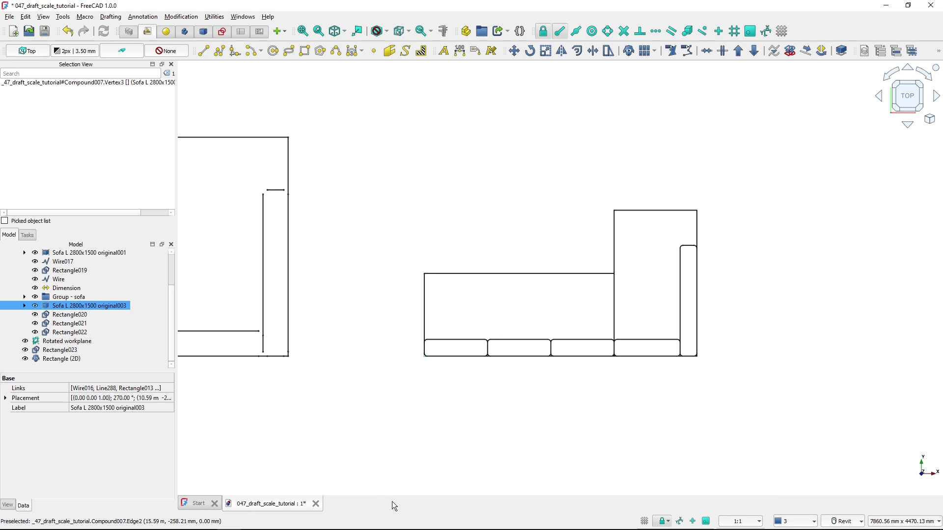
{"action": "left_click", "coordinate": [509, 320]}
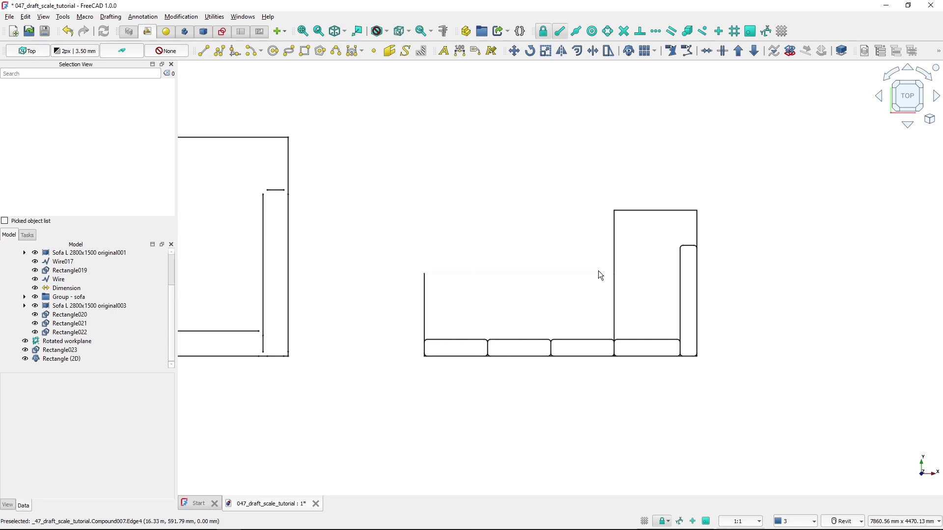
Scale the compound sofa from its lower-left corner as a clone, using Create a clone and a uniform factor of 1.5
{"action": "left_click", "coordinate": [618, 263]}
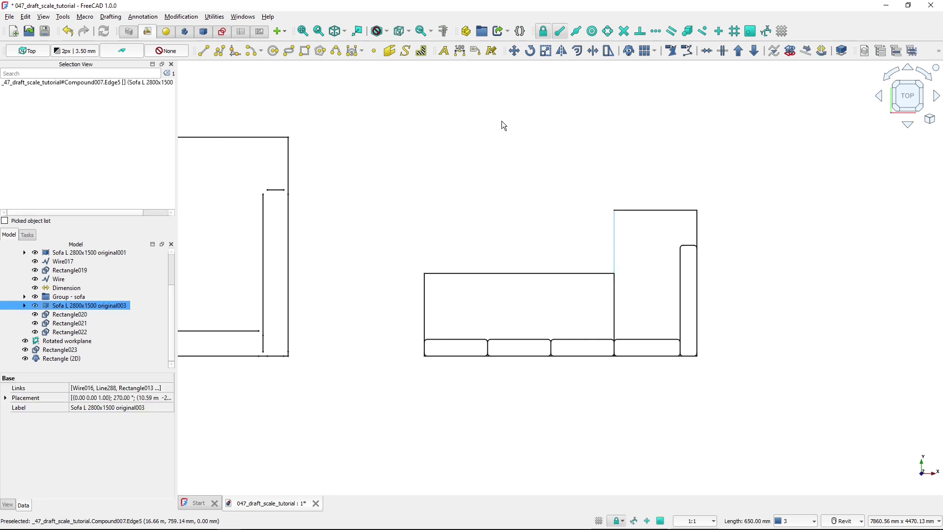
{"action": "left_click", "coordinate": [546, 51]}
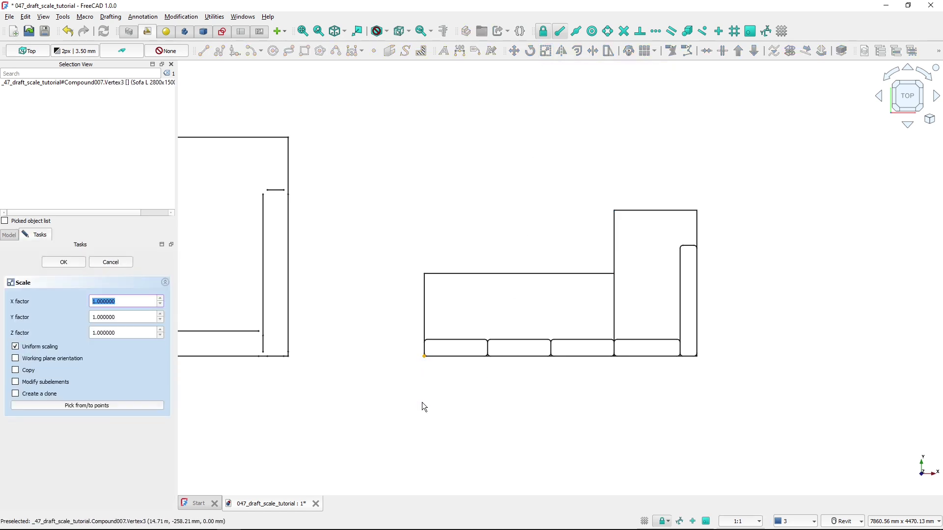
{"action": "left_click", "coordinate": [20, 398]}
{"action": "type", "text": "1.5"}
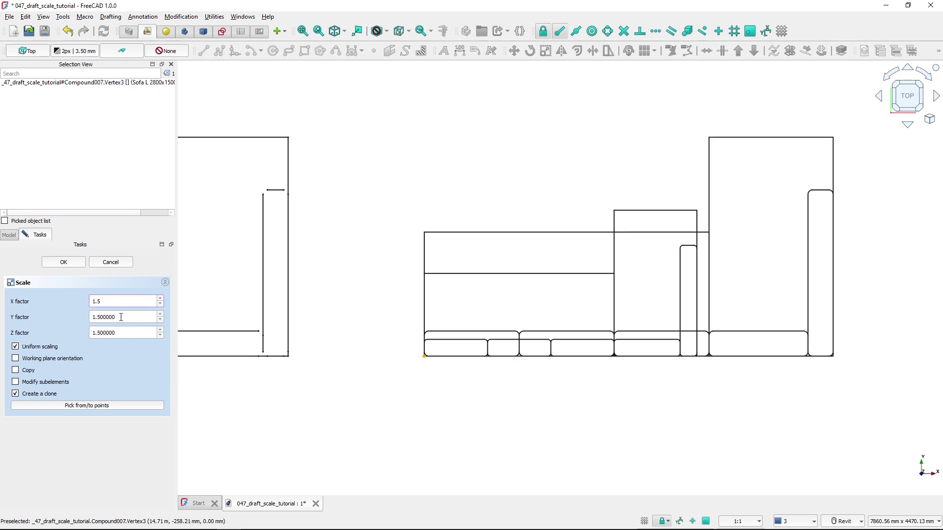
{"action": "left_click", "coordinate": [117, 316]}
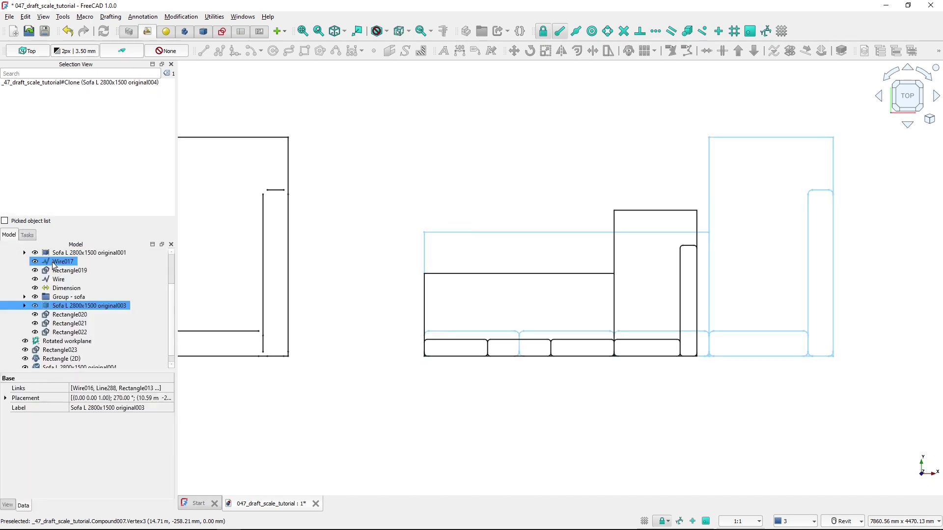
{"action": "left_click", "coordinate": [55, 263]}
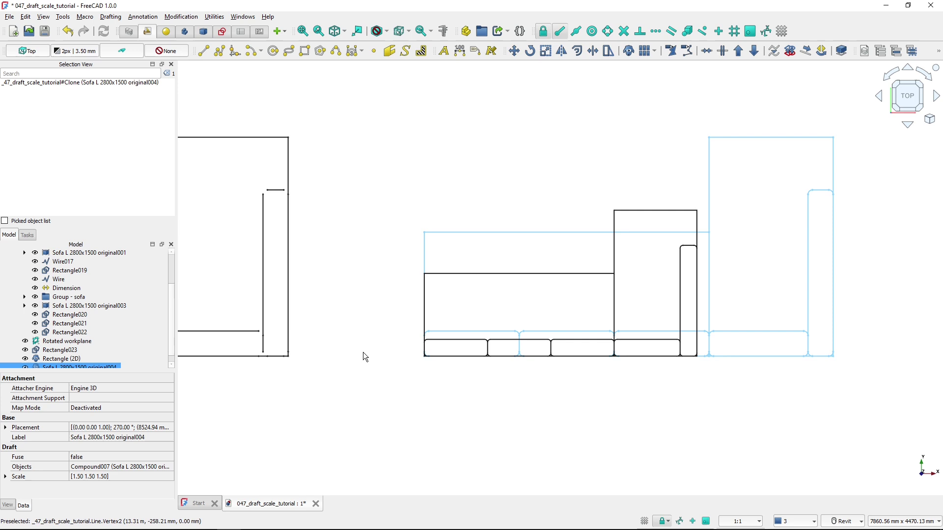
Hide the original, smaller compound sofa and select its enlarged clone
{"action": "left_click", "coordinate": [458, 204]}
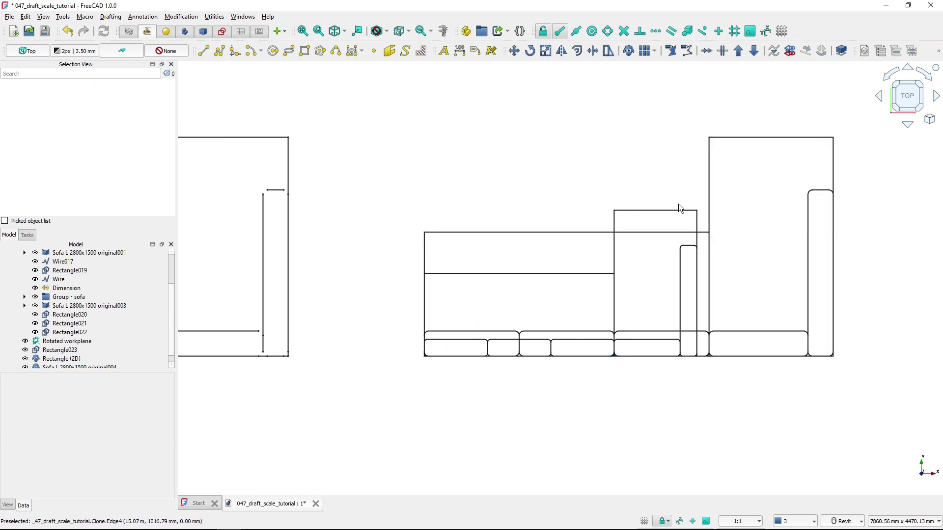
{"action": "left_click", "coordinate": [633, 213]}
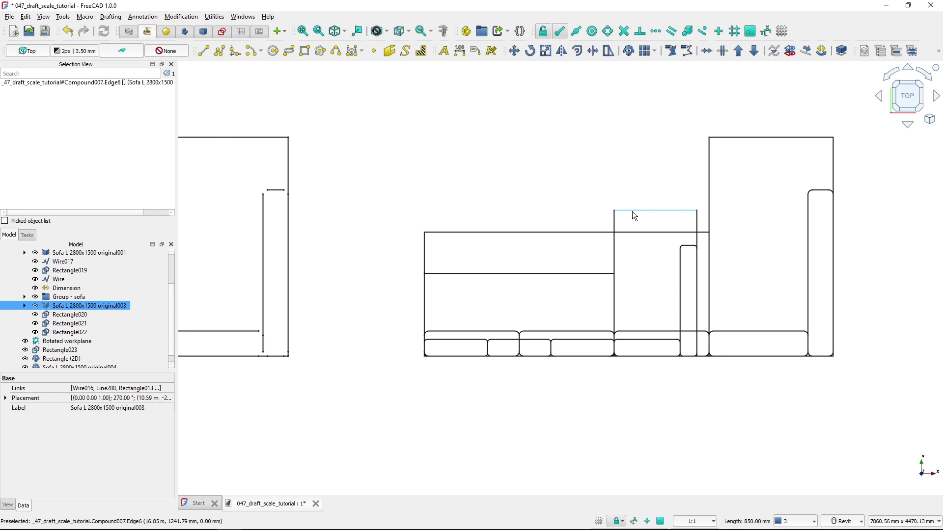
{"action": "key", "text": "space"}
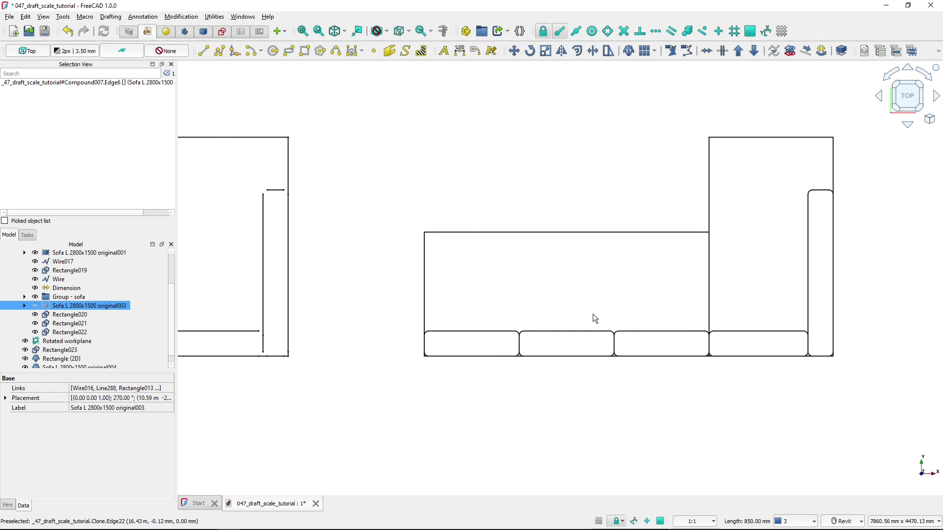
{"action": "left_click", "coordinate": [624, 305]}
Draw a 3200 mm reference line along X from the lower-left corner of the dimensioned sofa, then clear the selection
{"action": "middle_click_drag", "start_coordinate": [573, 315], "coordinate": [531, 318]}
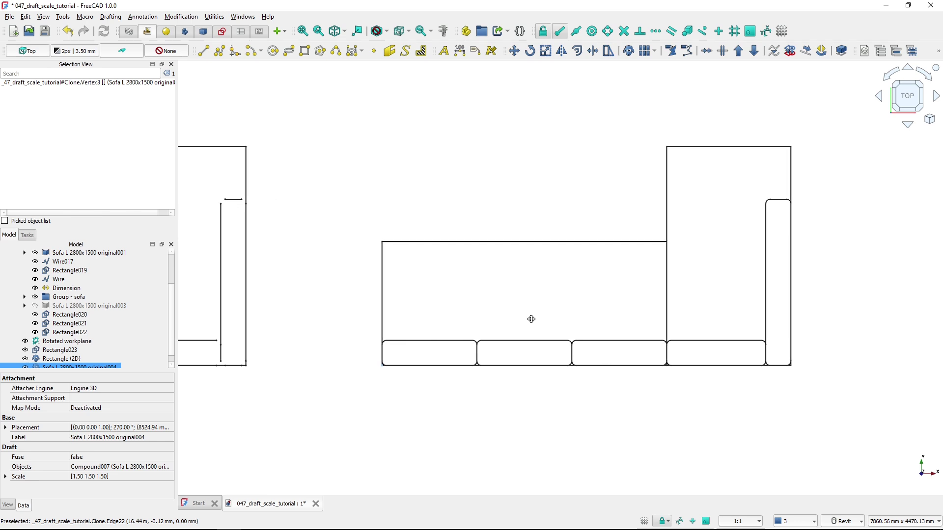
{"action": "scroll", "coordinate": [531, 318], "scroll_direction": "down", "scroll_amount": 3}
{"action": "mouse_move", "coordinate": [678, 338]}
{"action": "middle_mouse_down"}
{"action": "mouse_move", "coordinate": [462, 300]}
{"action": "mouse_move", "coordinate": [446, 275]}
{"action": "middle_mouse_up"}
{"action": "scroll", "coordinate": [462, 301], "scroll_direction": "up", "scroll_amount": 4}
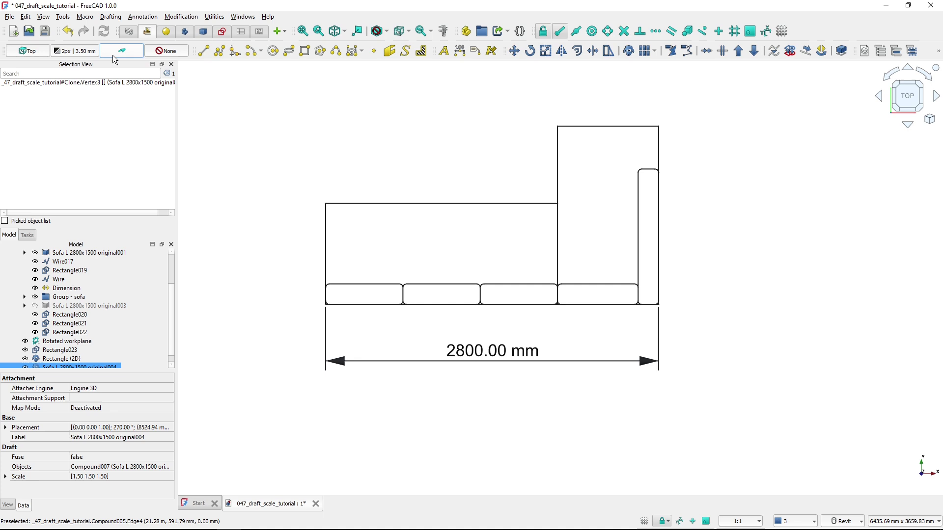
{"action": "left_click", "coordinate": [202, 56]}
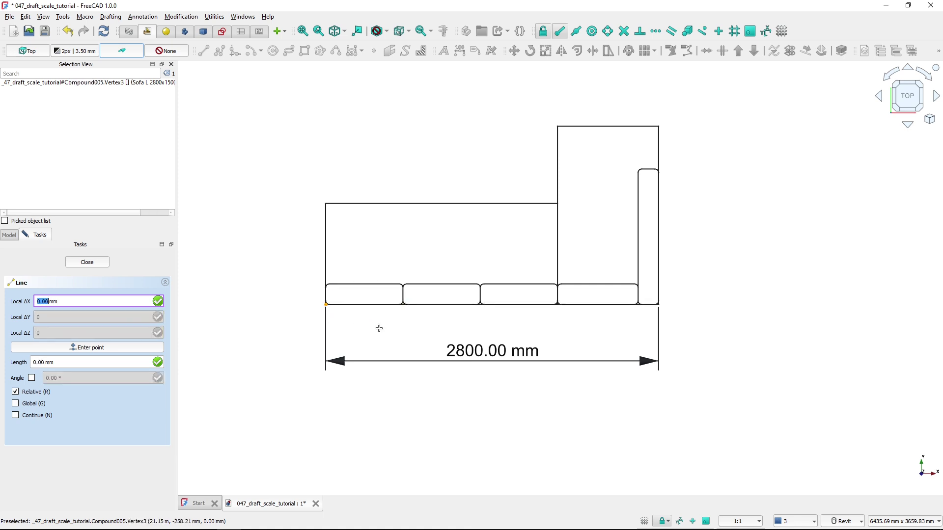
{"action": "left_click", "coordinate": [326, 305]}
{"action": "key", "text": "x"}
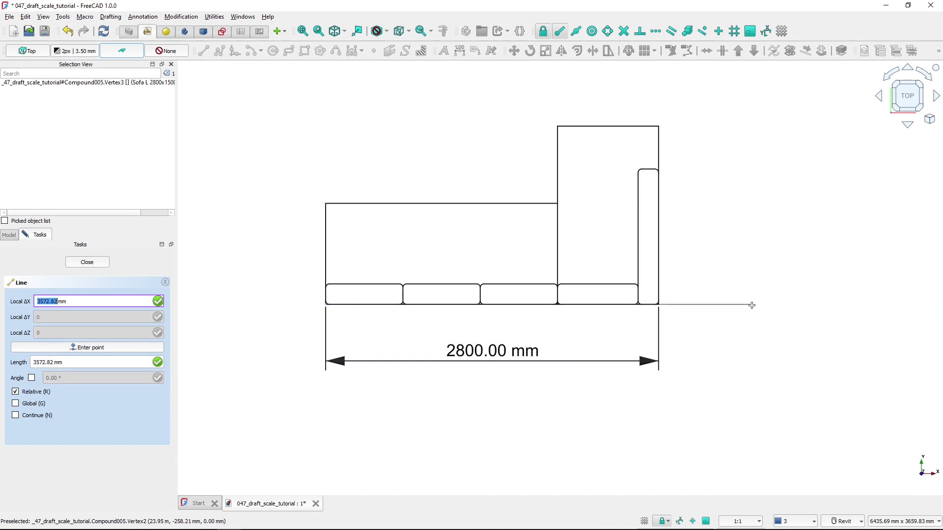
{"action": "type", "text": "3200"}
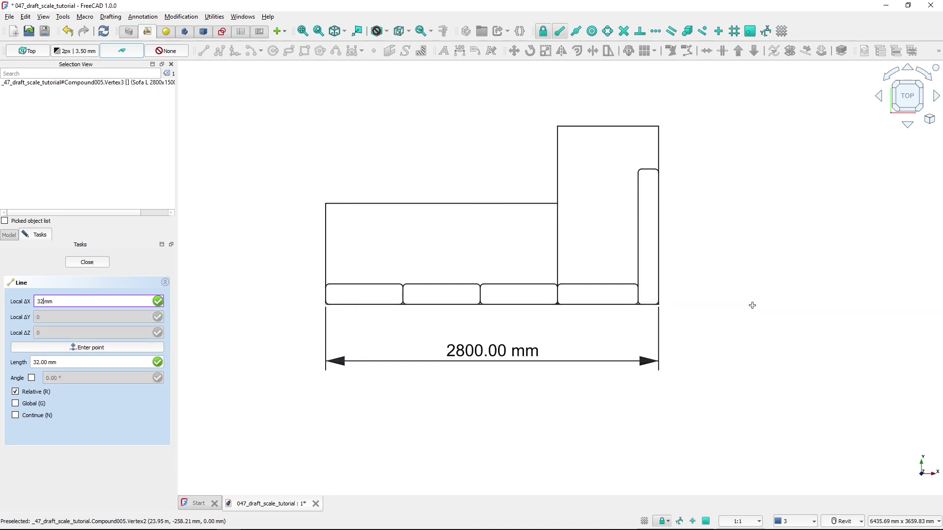
{"action": "key", "text": "Return"}
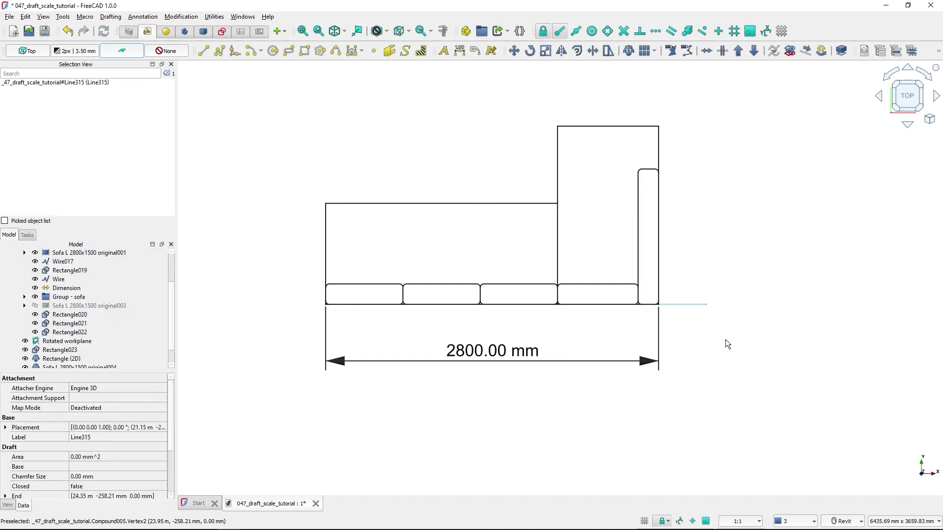
{"action": "left_click", "coordinate": [692, 343]}
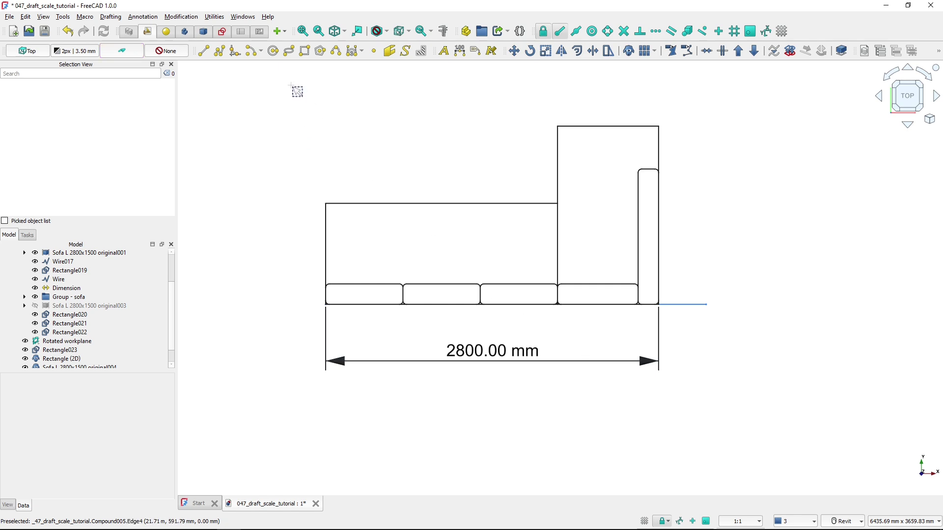
Scale the dimensioned sofa as a clone from its lower-left corner, picking its lower-right corner and the 3200 mm line's end as from/to points
{"action": "left_click_drag", "start_coordinate": [291, 86], "coordinate": [671, 335]}
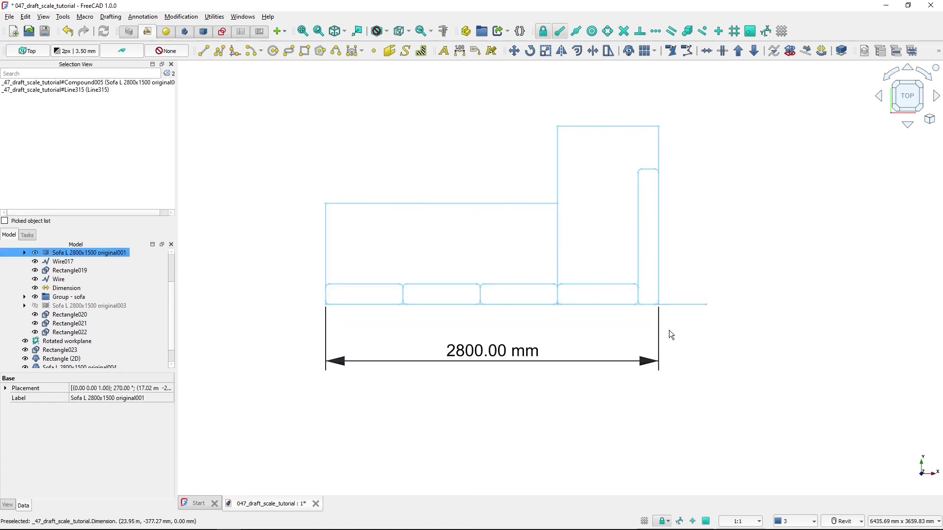
{"action": "left_click", "coordinate": [686, 306], "text": "ctrl"}
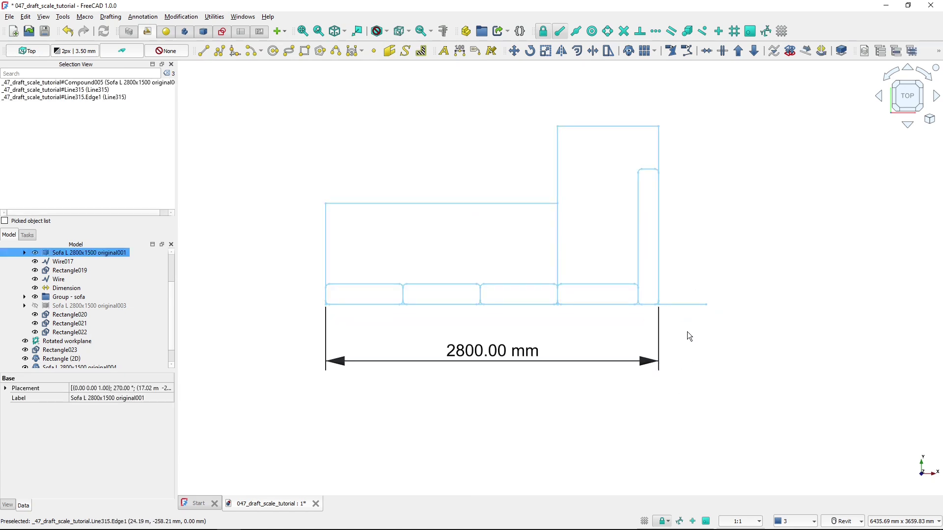
{"action": "left_click", "coordinate": [559, 264]}
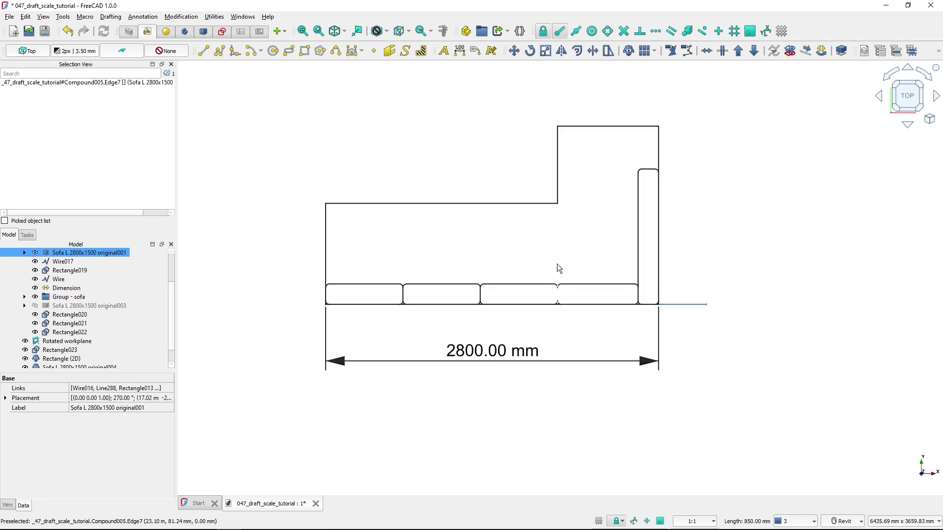
{"action": "left_click", "coordinate": [557, 264]}
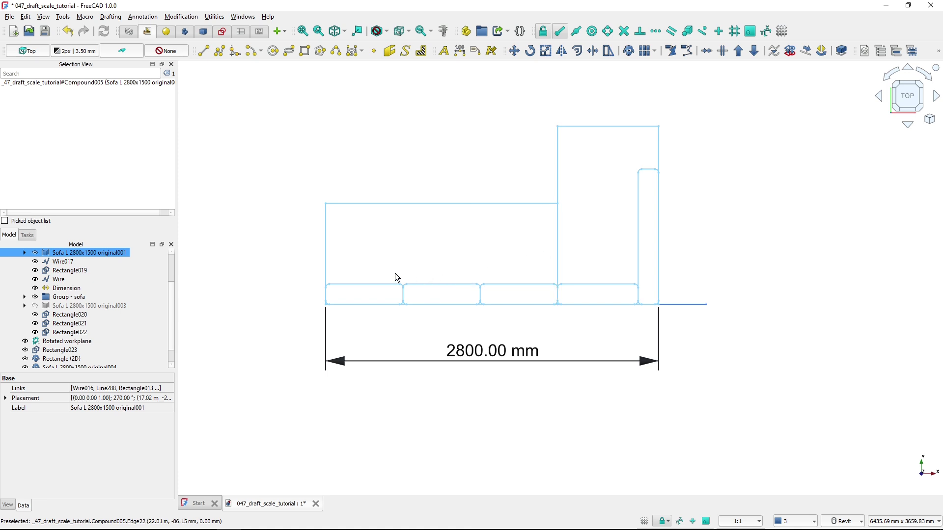
{"action": "left_click", "coordinate": [545, 51]}
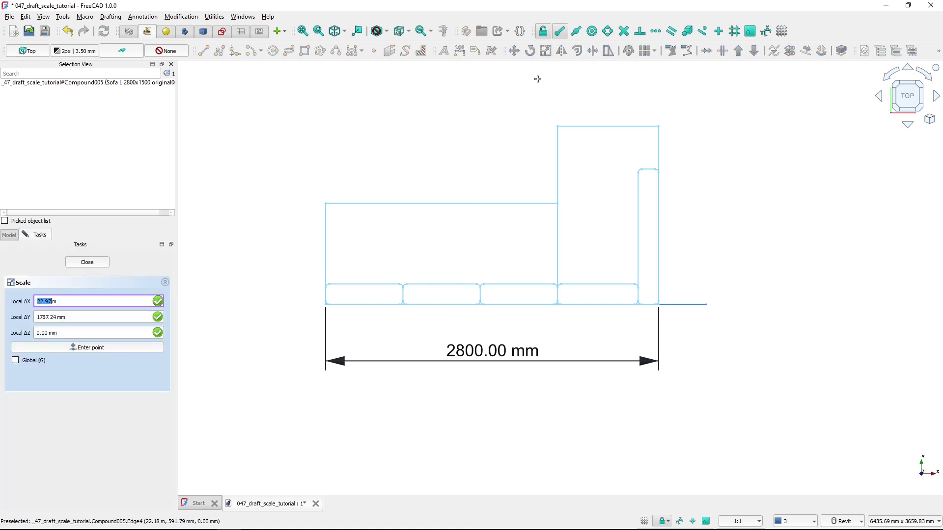
{"action": "left_click", "coordinate": [324, 306]}
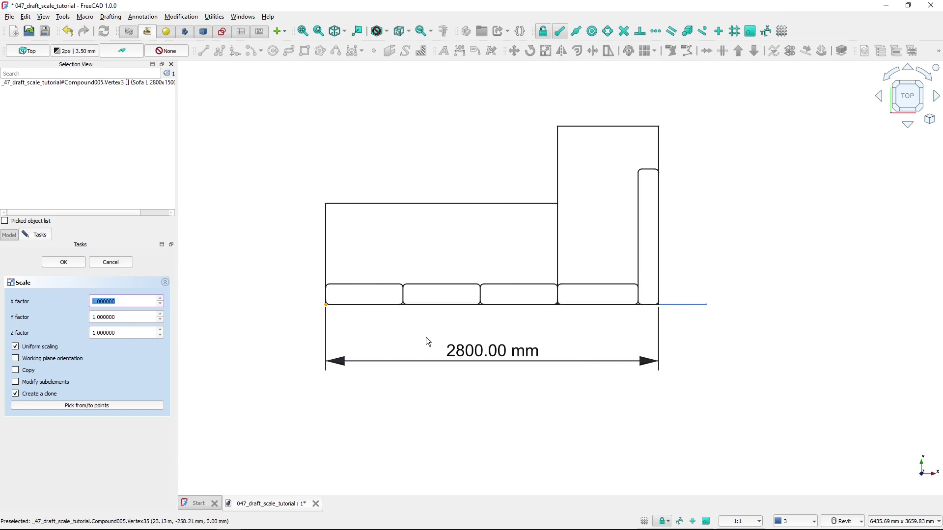
{"action": "left_click", "coordinate": [82, 406]}
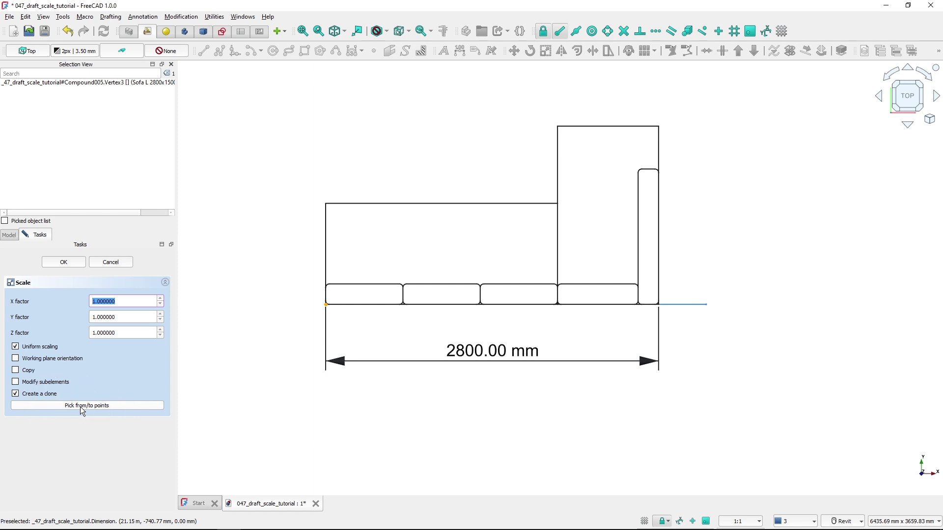
{"action": "left_click", "coordinate": [83, 408]}
{"action": "left_click", "coordinate": [89, 408]}
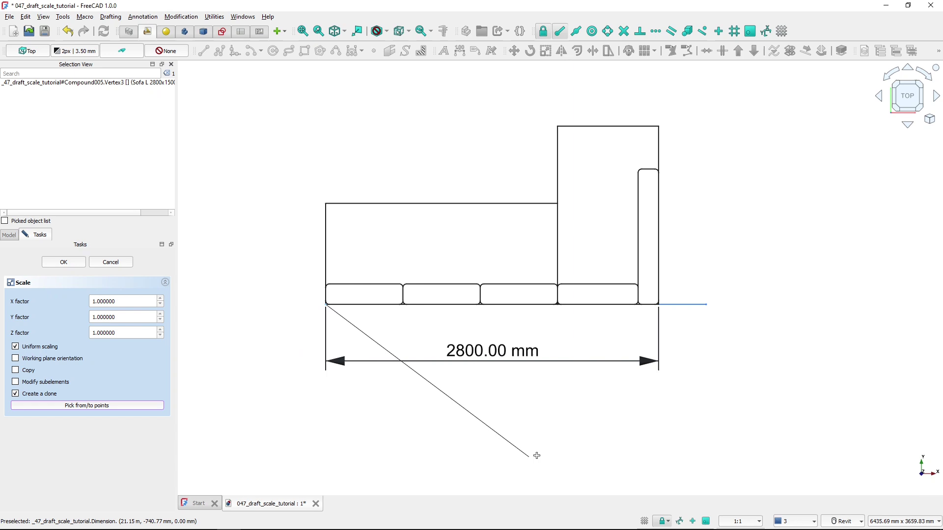
{"action": "left_click", "coordinate": [659, 305]}
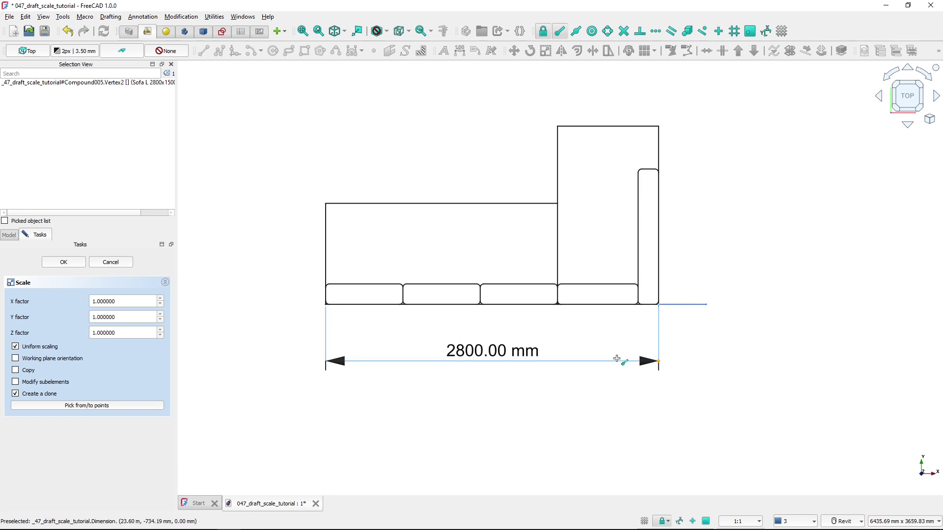
{"action": "left_click", "coordinate": [707, 305]}
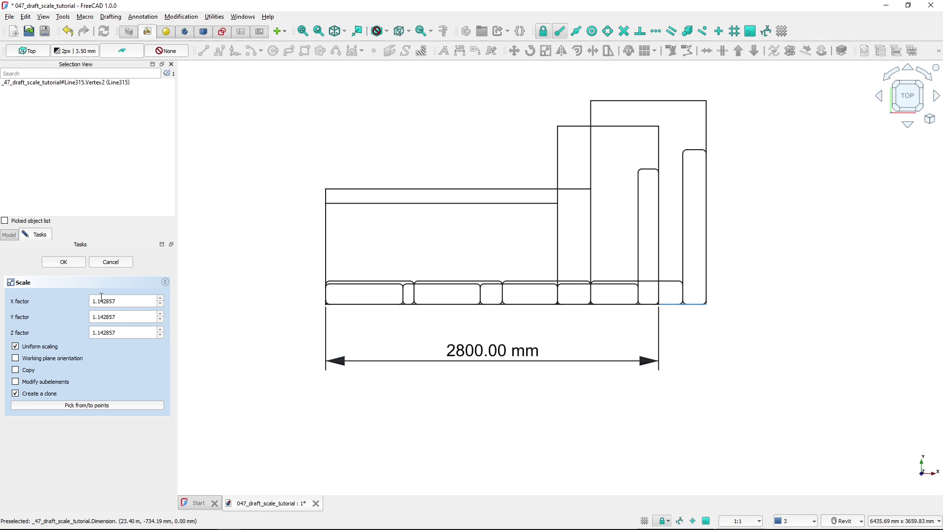
{"action": "left_click", "coordinate": [64, 263]}
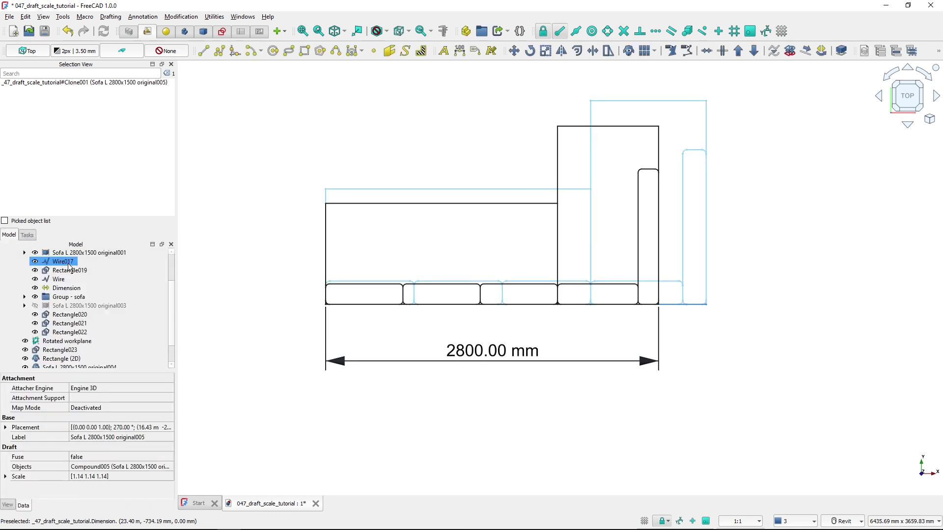
Hide the original 2800 mm sofa that overlaps the scaled clone
{"action": "left_click", "coordinate": [457, 261]}
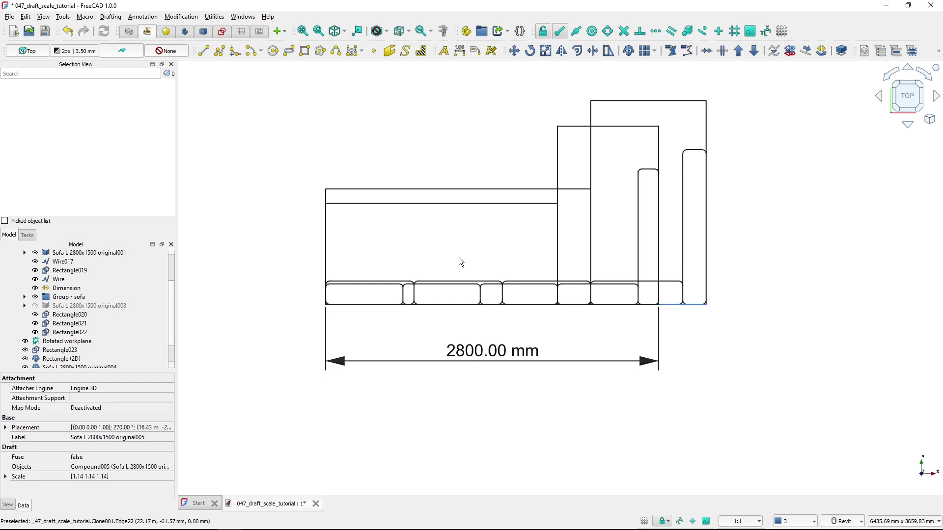
{"action": "left_click", "coordinate": [463, 204]}
{"action": "key", "text": "space"}
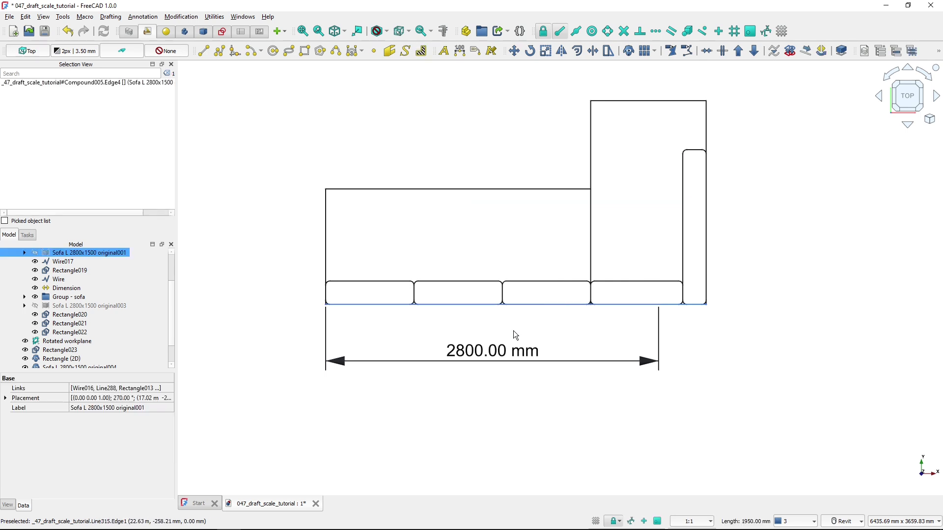
Measure the distance between the two ends of the scaled sofa's bottom edge, then close the measurement and clear the selection
{"action": "left_click", "coordinate": [717, 293]}
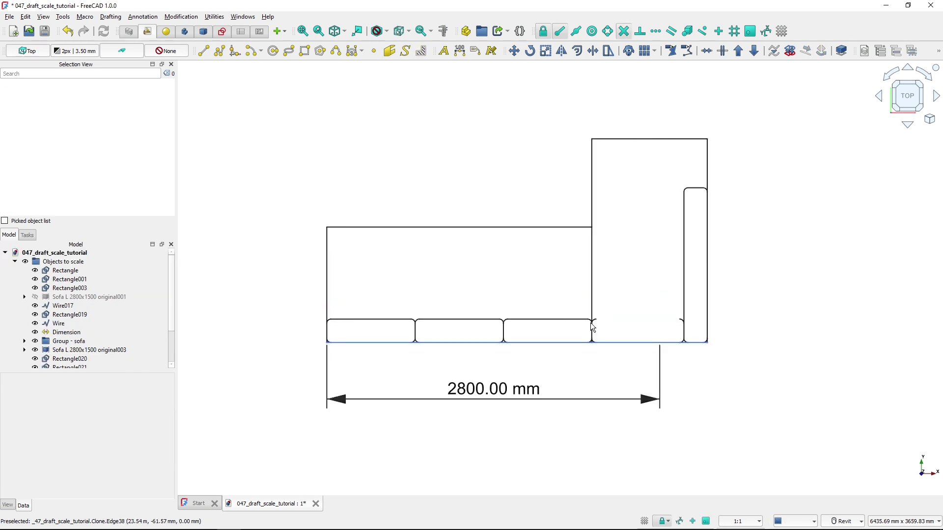
{"action": "left_click", "coordinate": [322, 338]}
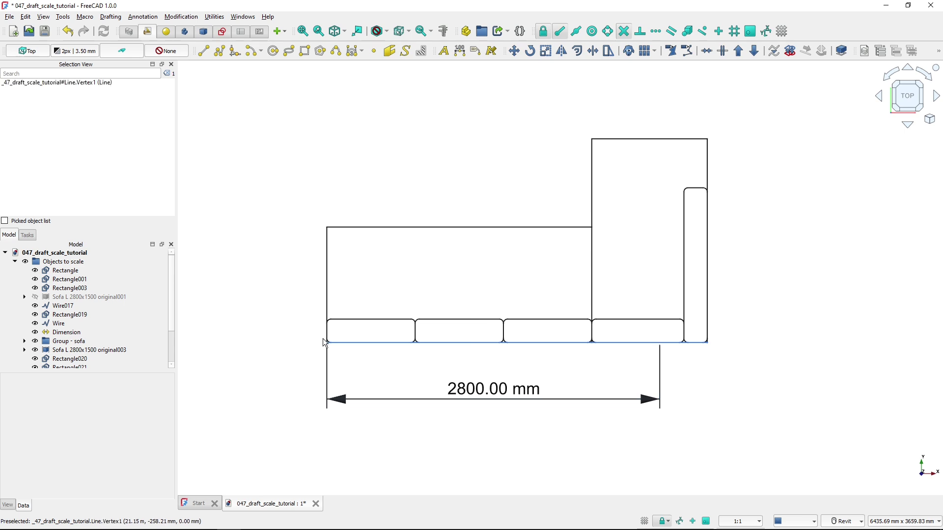
{"action": "left_click", "coordinate": [712, 345], "text": "ctrl"}
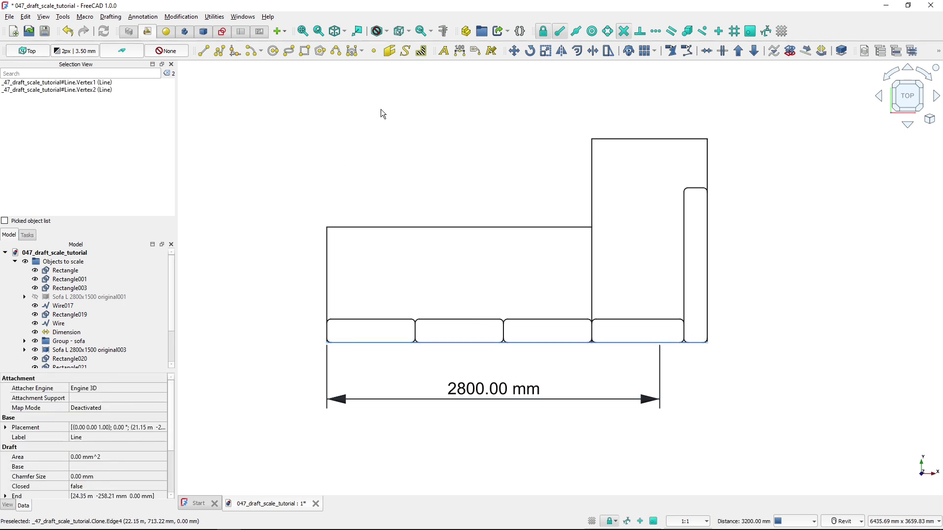
{"action": "left_click", "coordinate": [444, 32]}
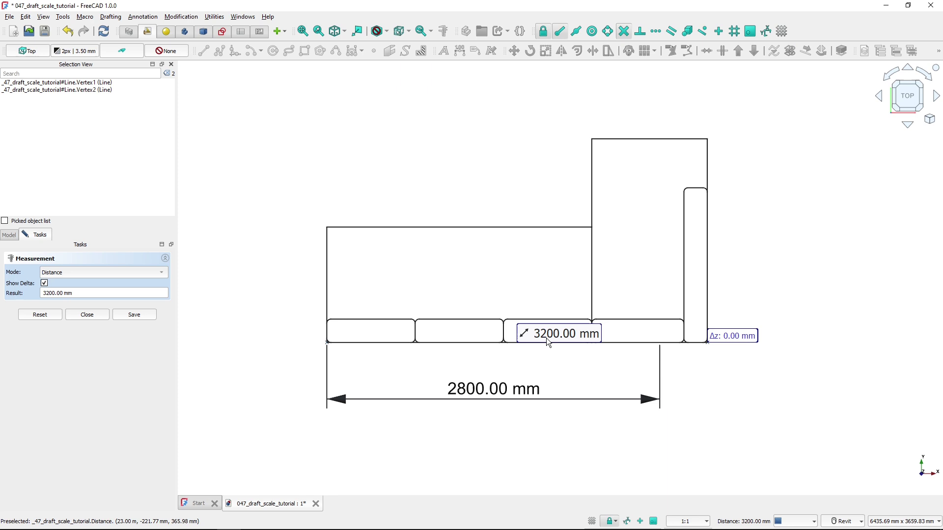
{"action": "left_click", "coordinate": [88, 315]}
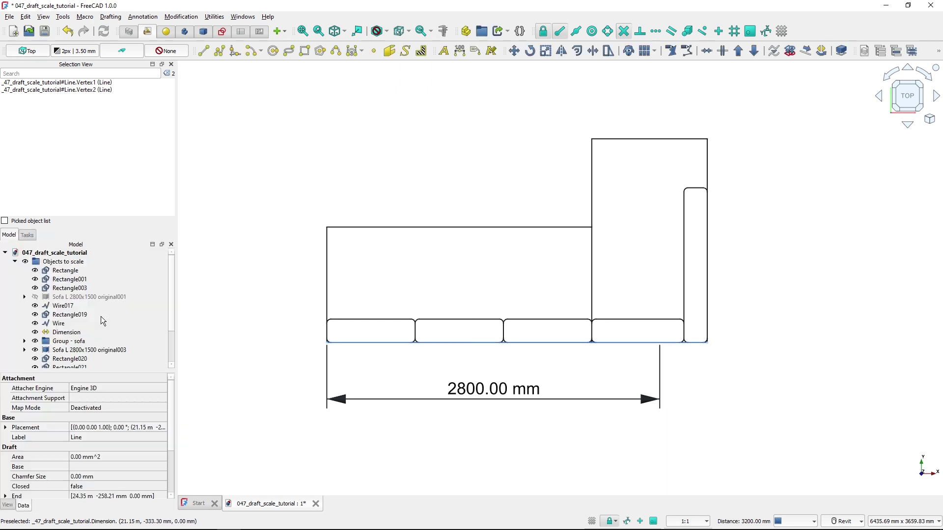
{"action": "left_click", "coordinate": [524, 284]}
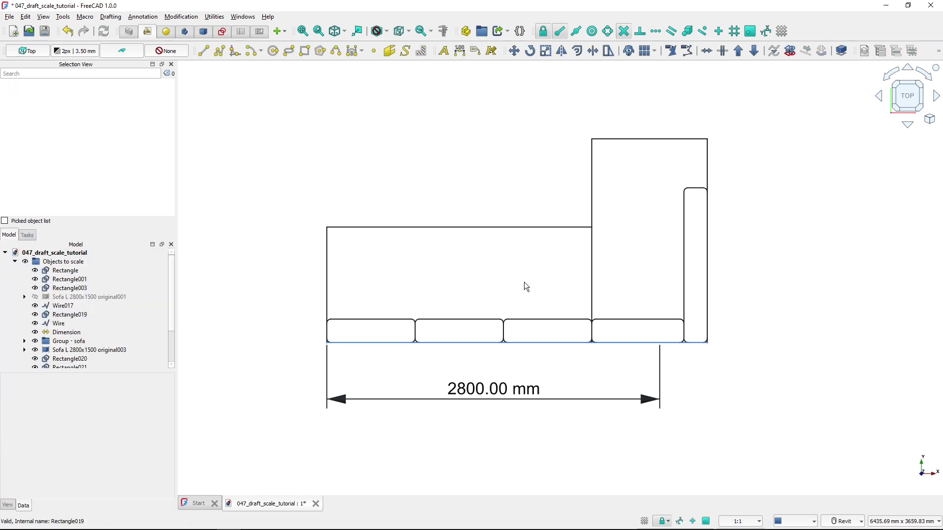
Collapse the Objects to scale group and activate the Rotated workplane proxy as the current working plane
{"action": "scroll", "coordinate": [523, 282], "scroll_direction": "down", "scroll_amount": 1}
{"action": "middle_click_drag", "start_coordinate": [802, 260], "coordinate": [350, 255]}
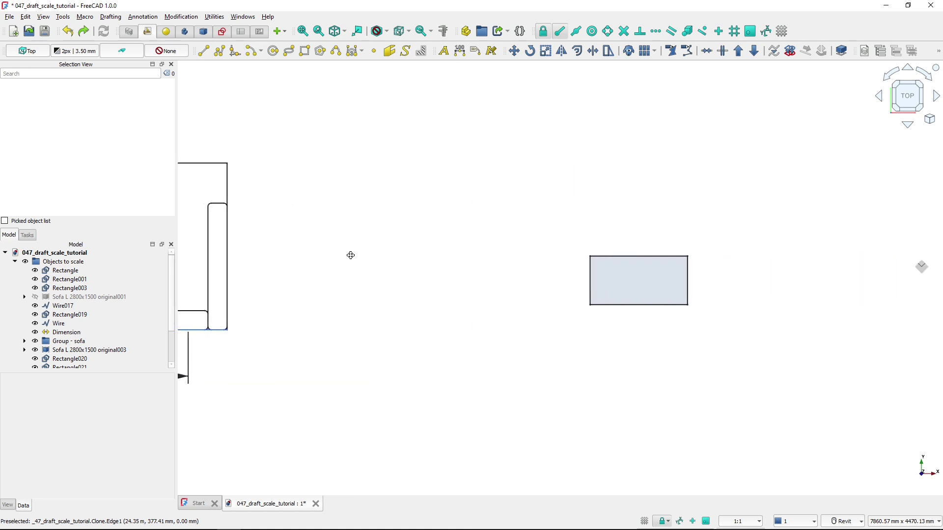
{"action": "middle_click_drag", "start_coordinate": [620, 261], "coordinate": [383, 246]}
{"action": "scroll", "coordinate": [384, 246], "scroll_direction": "up", "scroll_amount": 2}
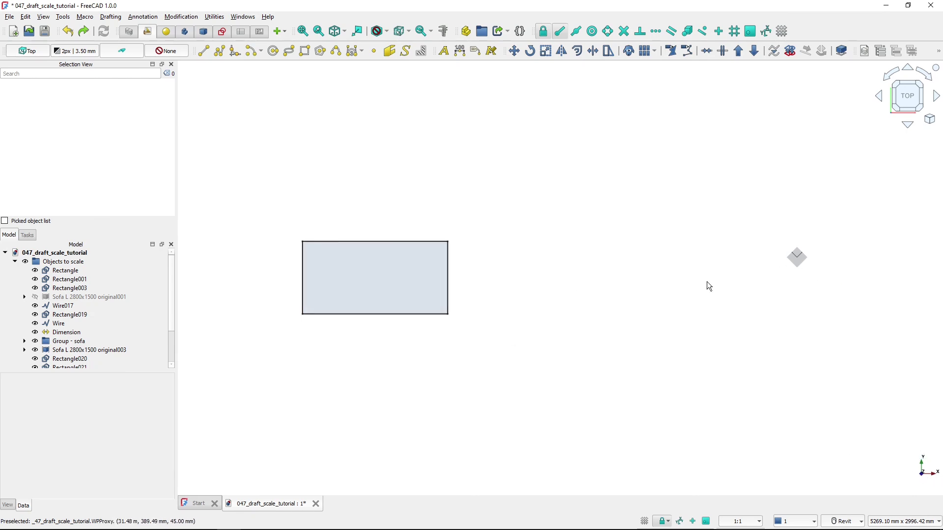
{"action": "left_click", "coordinate": [15, 262]}
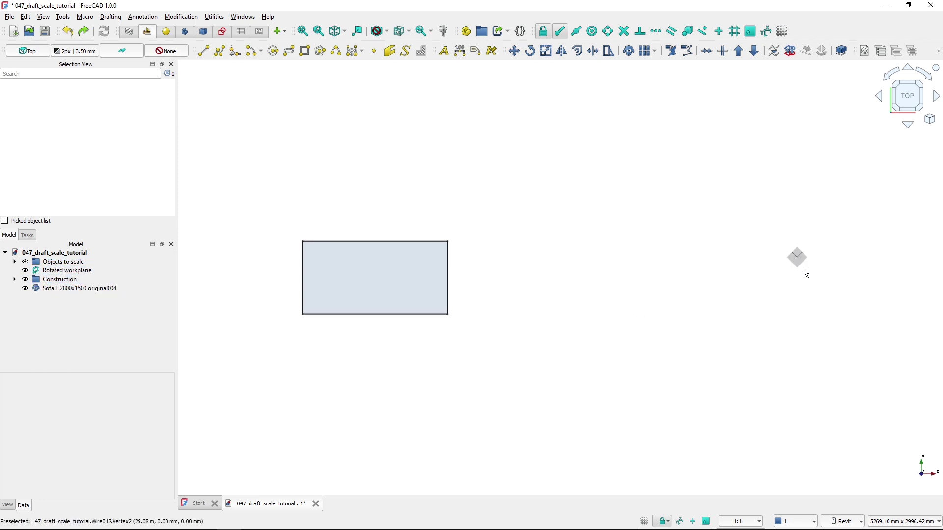
{"action": "left_click", "coordinate": [22, 272]}
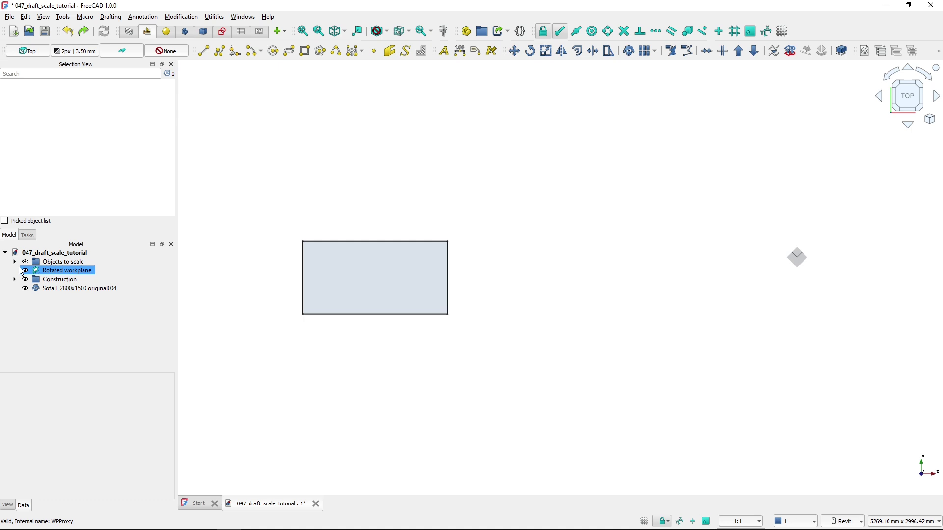
{"action": "double_click", "coordinate": [42, 271]}
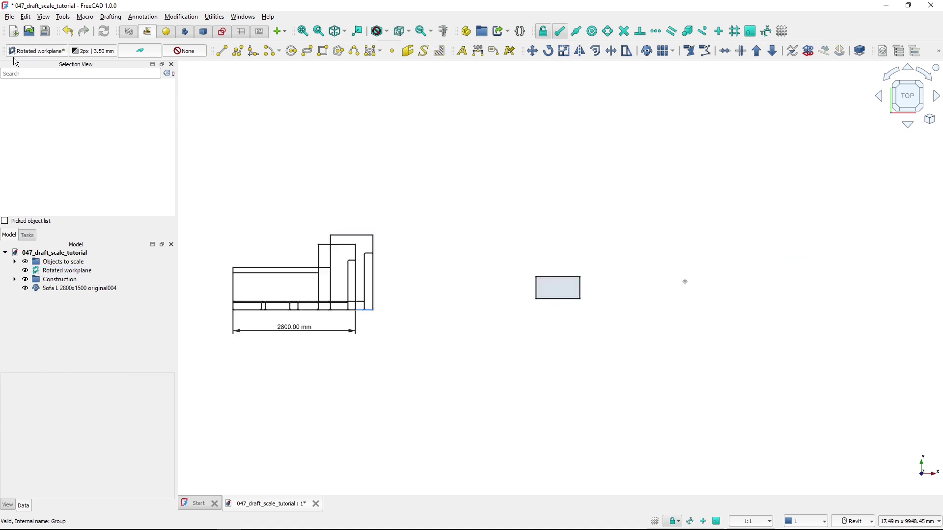
{"action": "scroll", "coordinate": [582, 290], "scroll_direction": "up", "scroll_amount": 5}
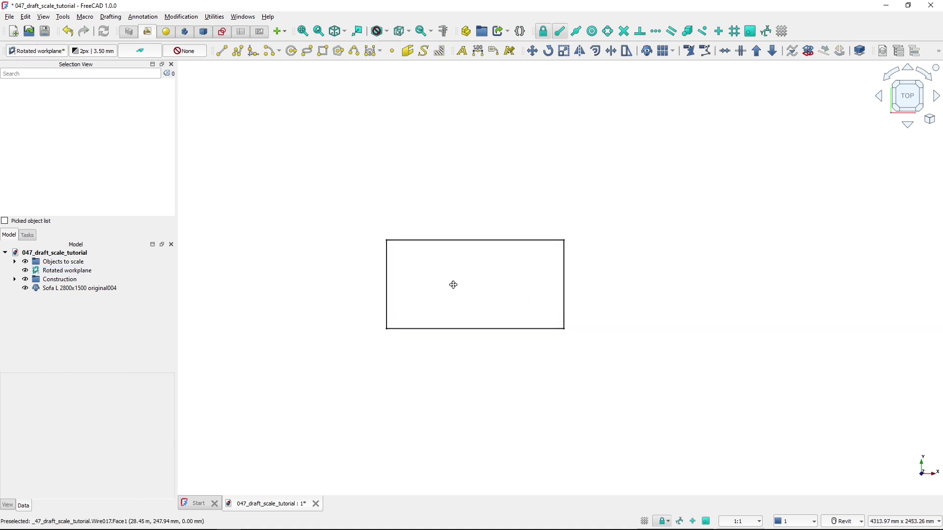
{"action": "scroll", "coordinate": [453, 284], "scroll_direction": "up", "scroll_amount": 1}
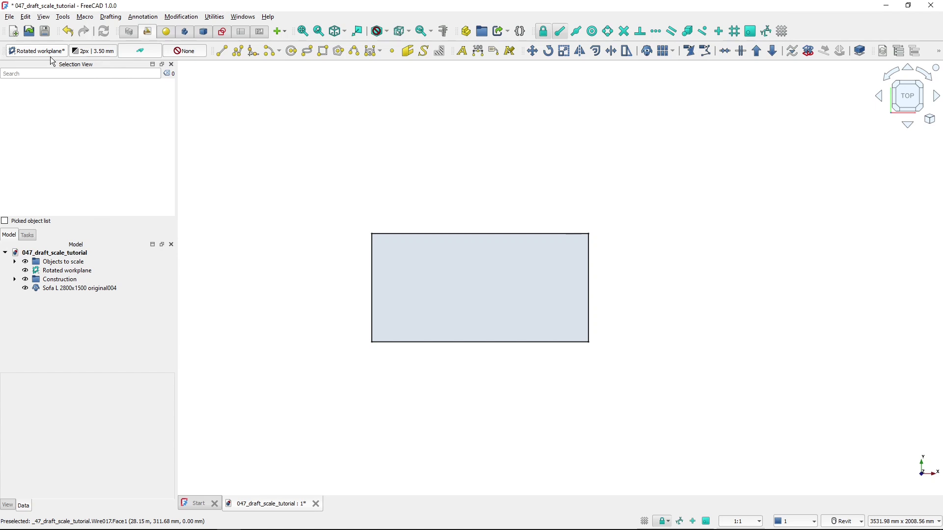
{"action": "left_click", "coordinate": [471, 321]}
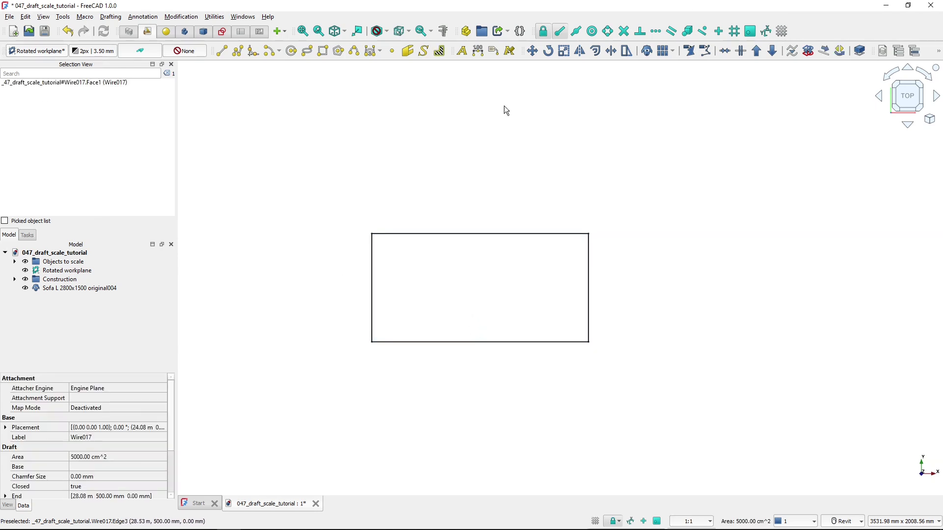
{"action": "left_click", "coordinate": [564, 51]}
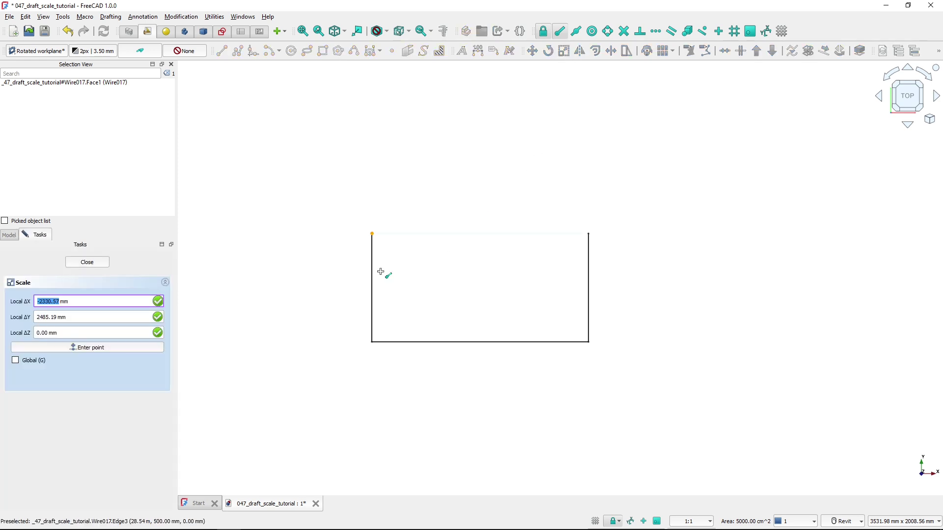
{"action": "left_click", "coordinate": [373, 342]}
{"action": "scroll", "coordinate": [373, 343], "scroll_direction": "down", "scroll_amount": 3}
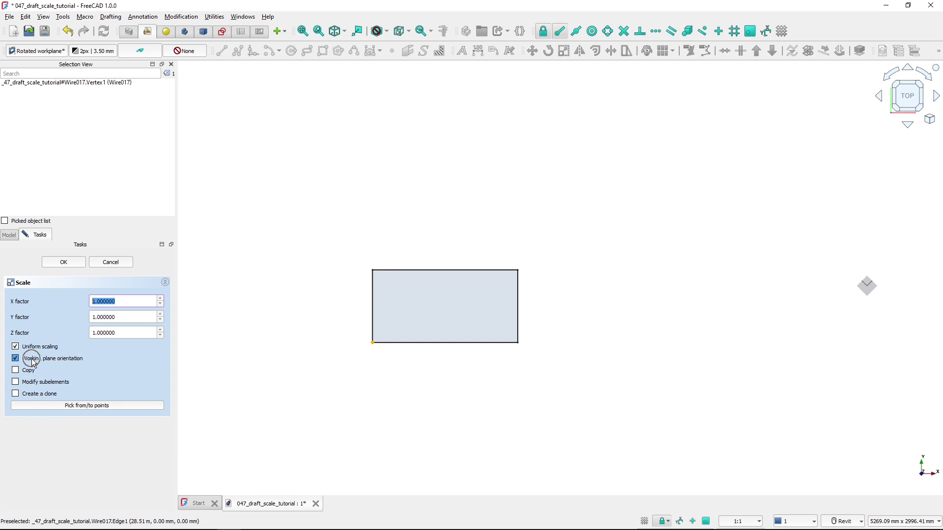
{"action": "left_click", "coordinate": [111, 263]}
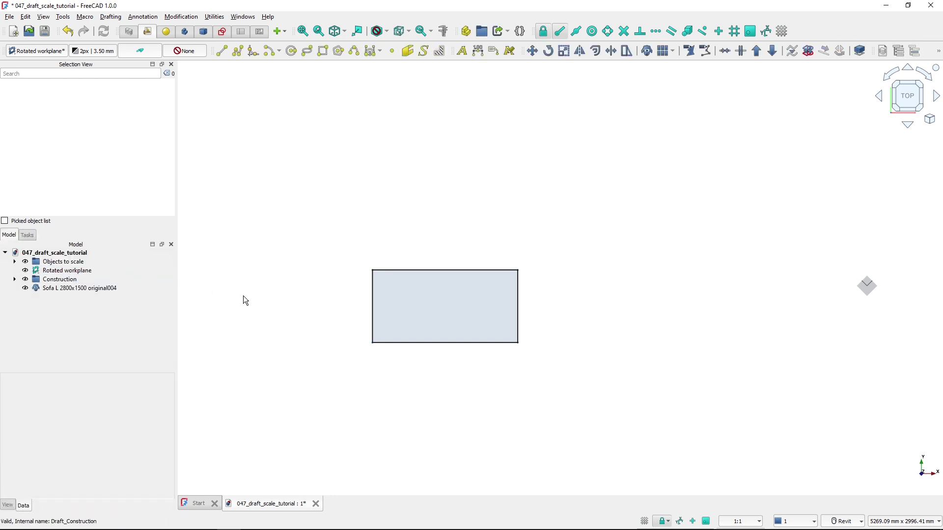